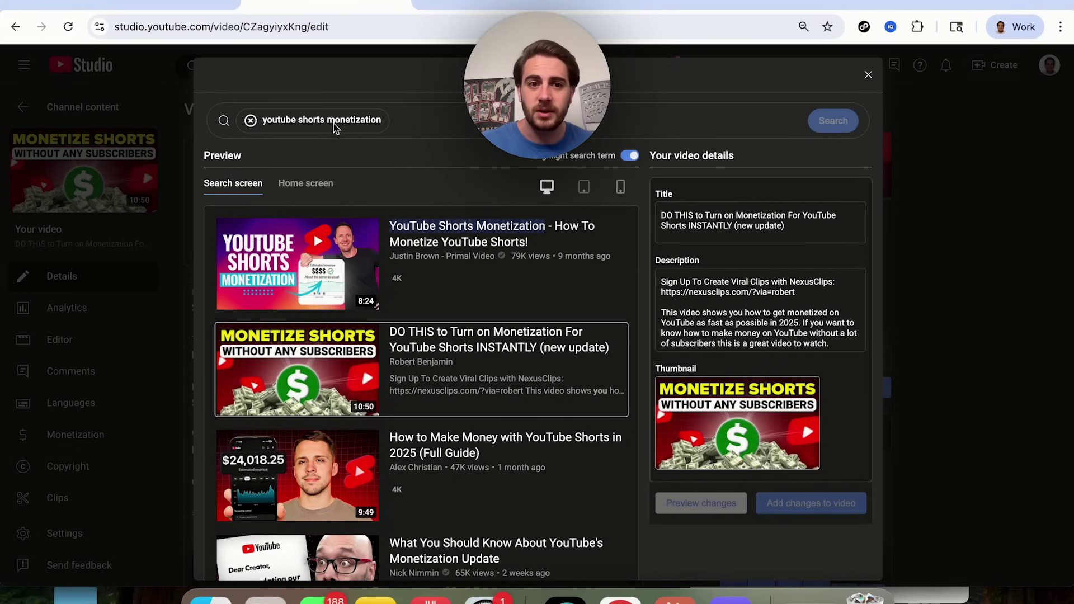
scroll(343, 242, down, 2)
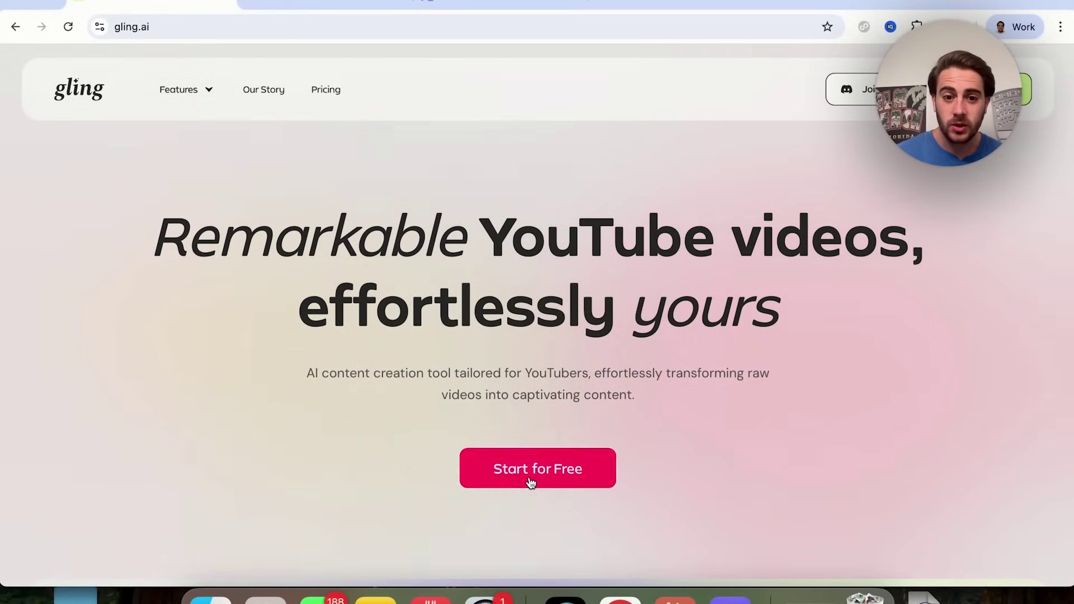
Open an untitled project in the Gling app and set its jump cut zoom to 1.00x
click(529, 457)
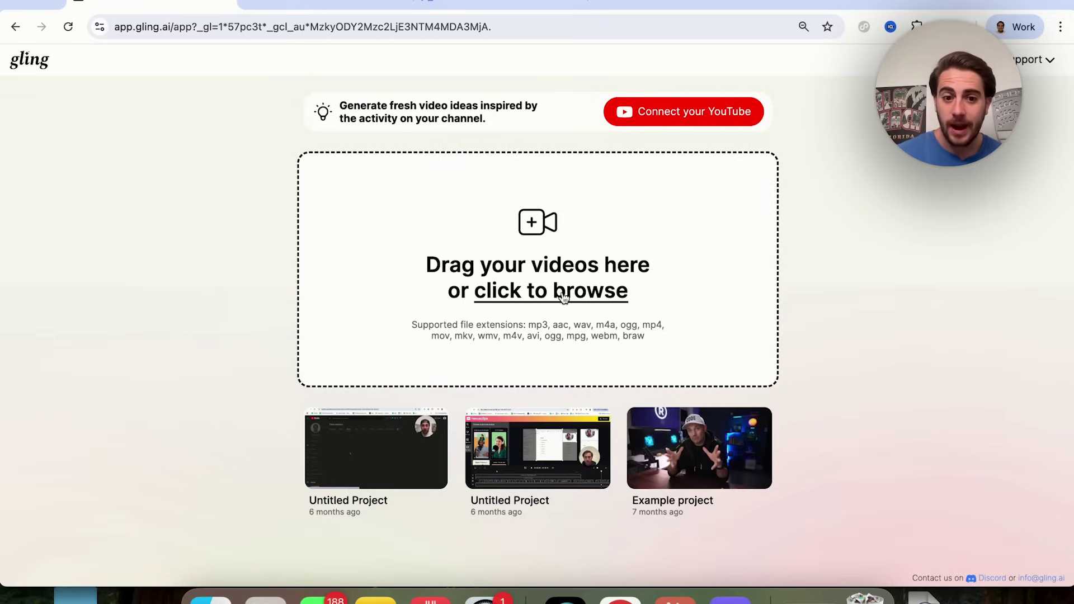
click(544, 467)
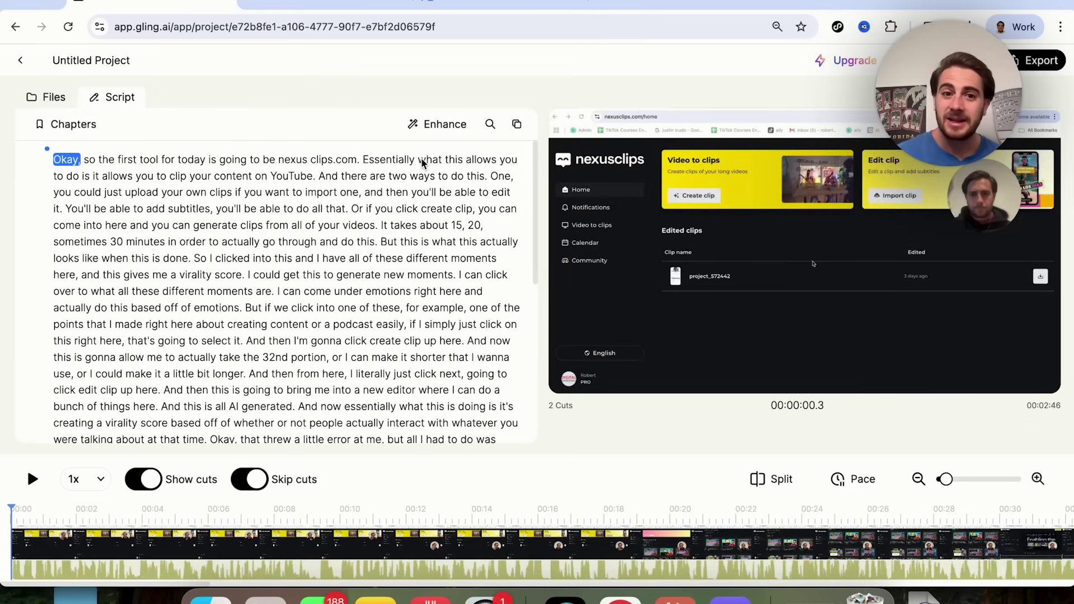
click(435, 125)
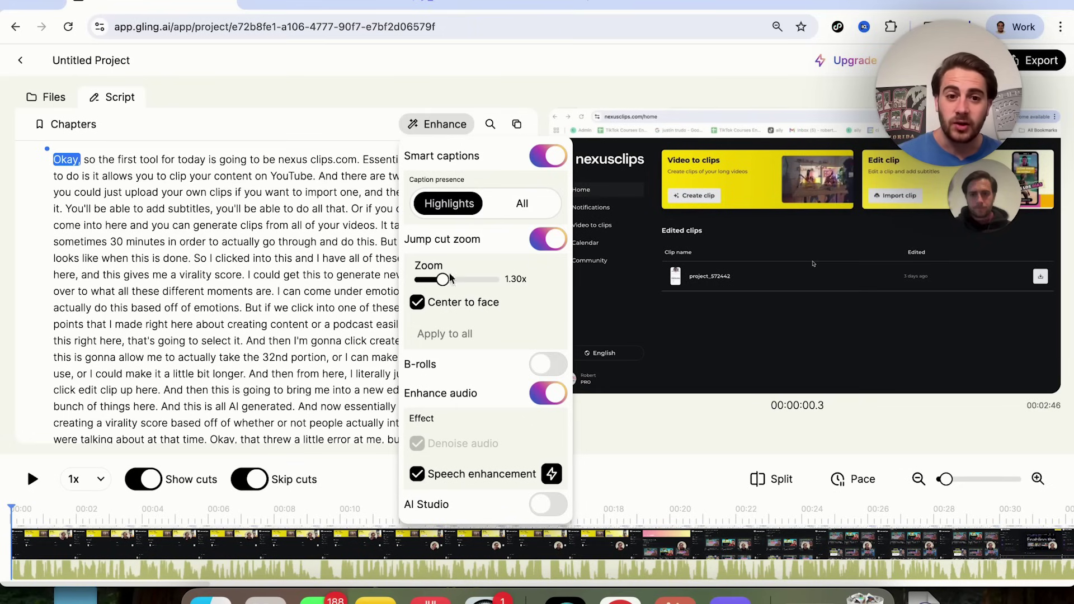
drag(442, 280, 417, 295)
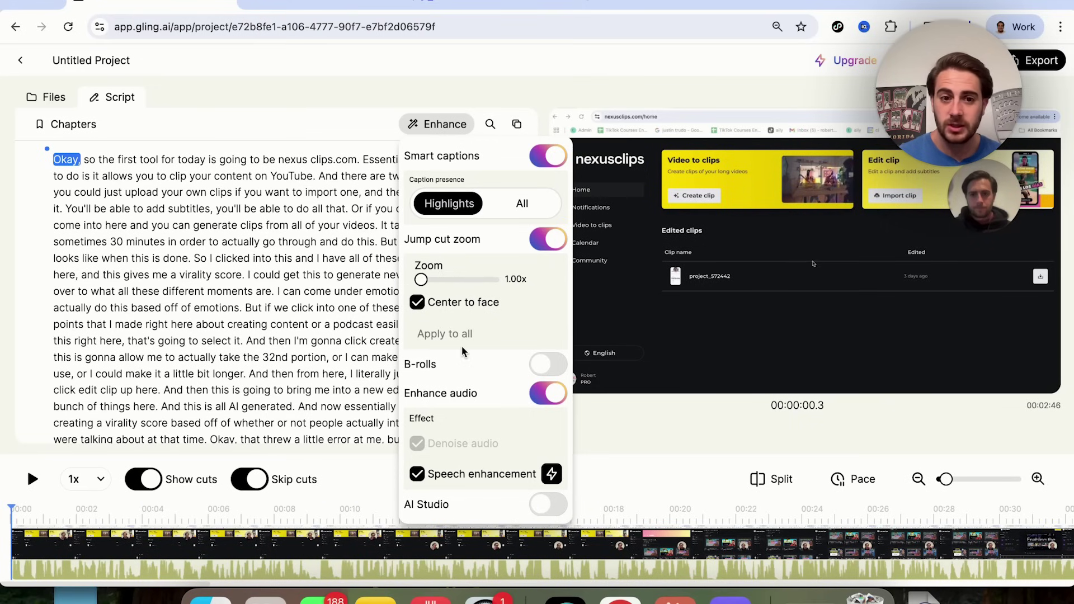
Try adding B-rolls to the project with the magnitude at Minimal, and switch B-rolls off again
click(543, 368)
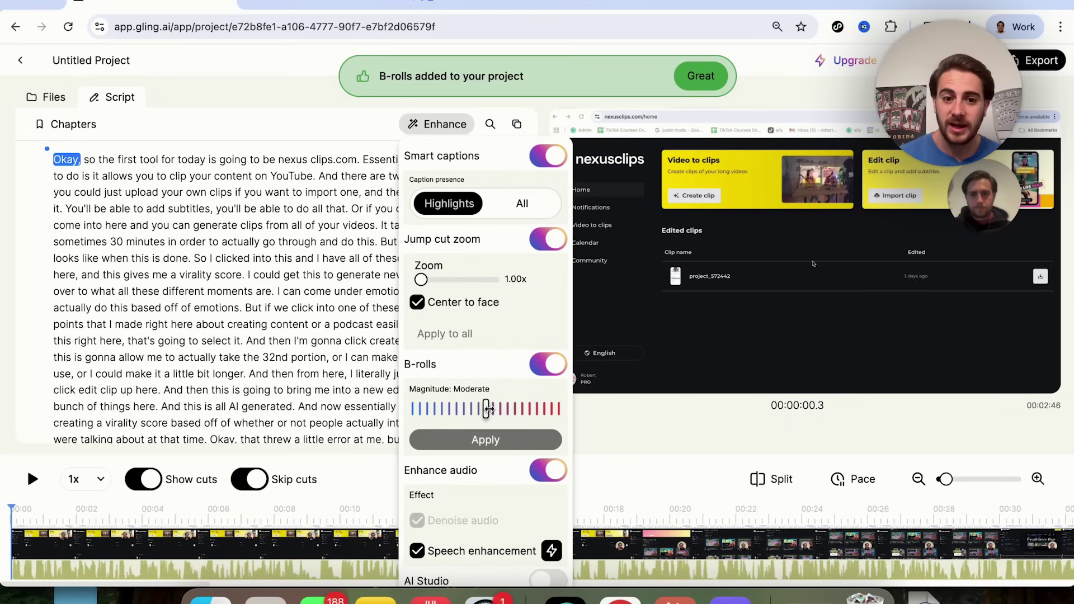
drag(488, 409, 414, 409)
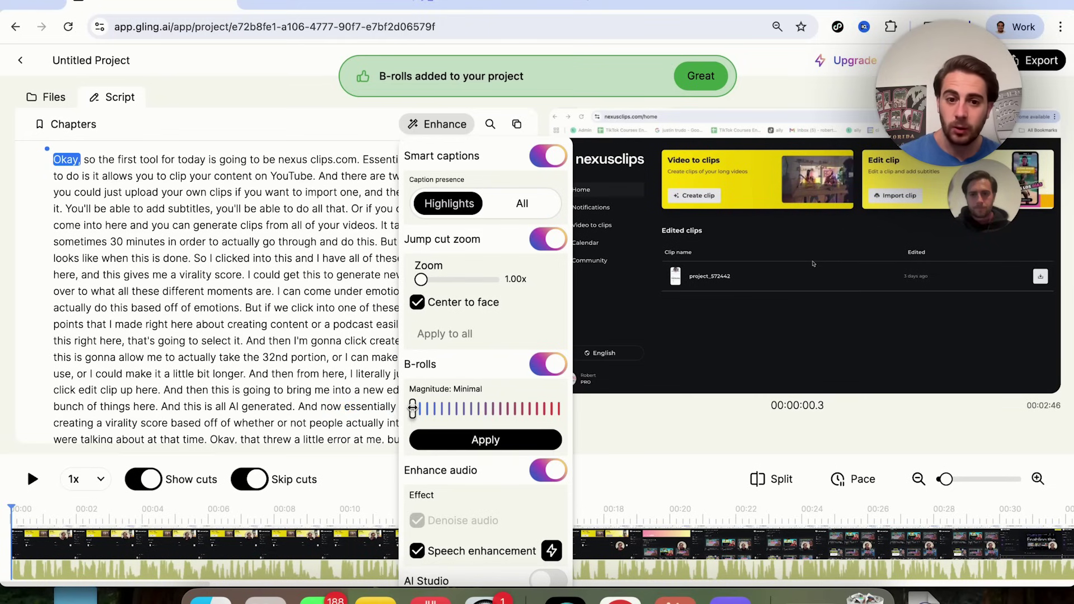
click(540, 369)
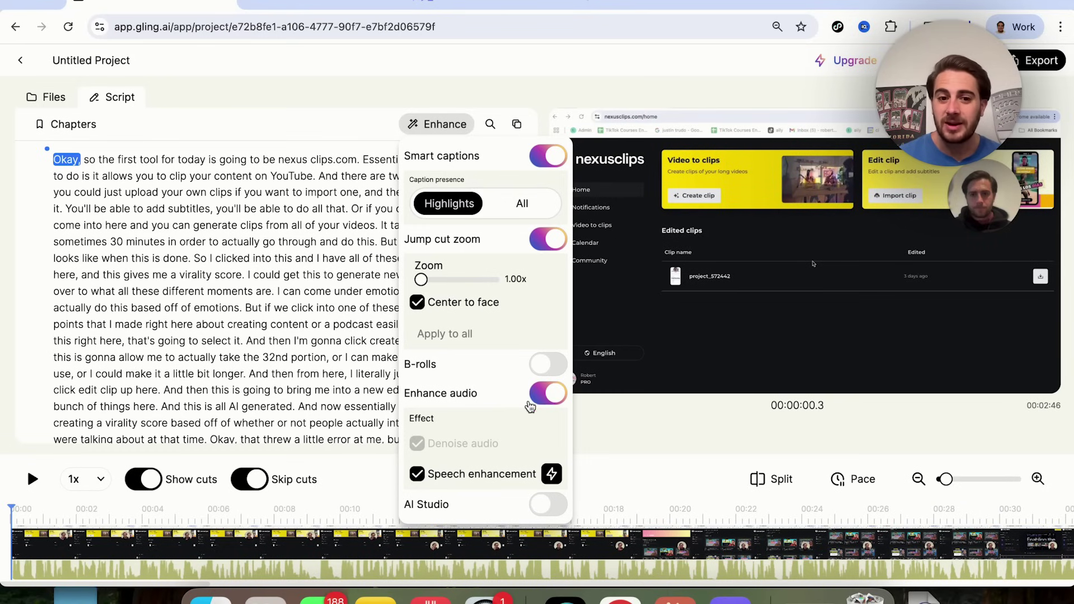
Try AI Studio with a slightly shifted edge for the AI background, and close the customization without choosing one
click(541, 504)
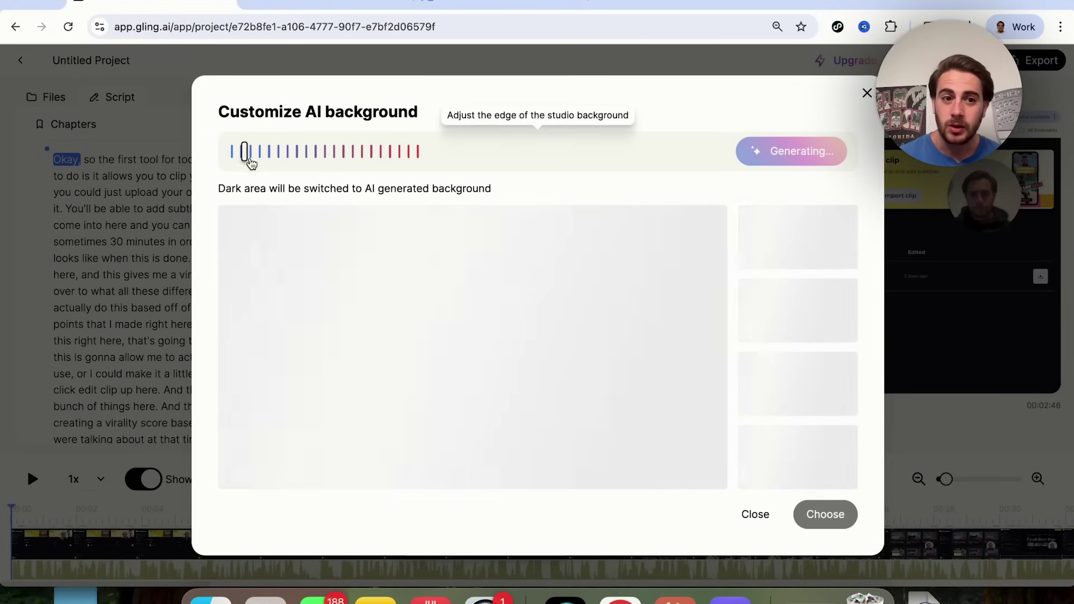
mouse_move(244, 152)
mouse_down()
mouse_move(328, 151)
mouse_move(254, 151)
mouse_up()
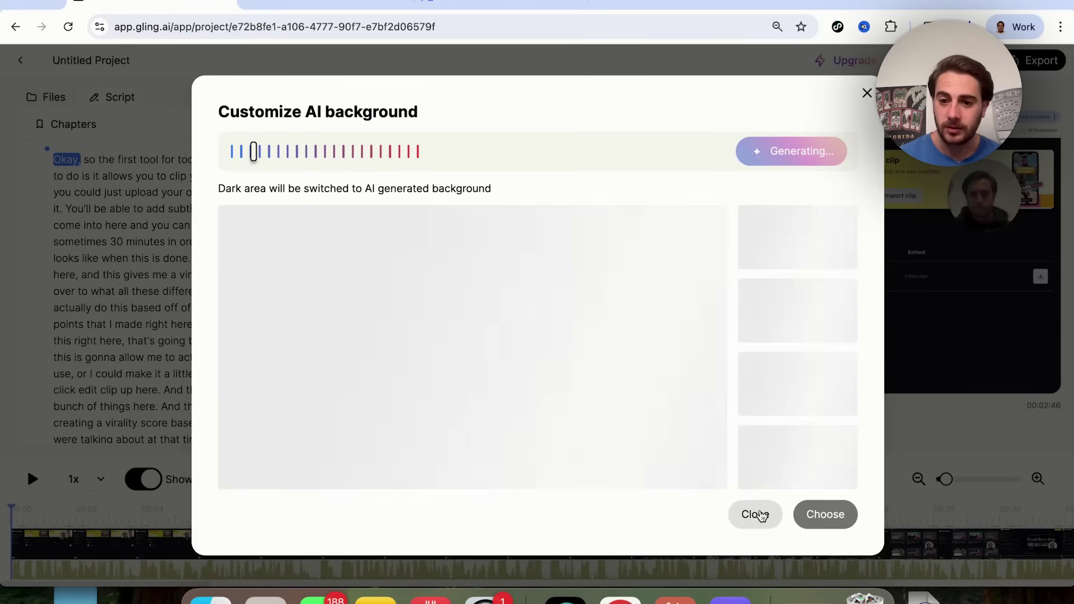
click(756, 514)
Examine the pace setting that adjusts the silence length, and return to the script
click(853, 479)
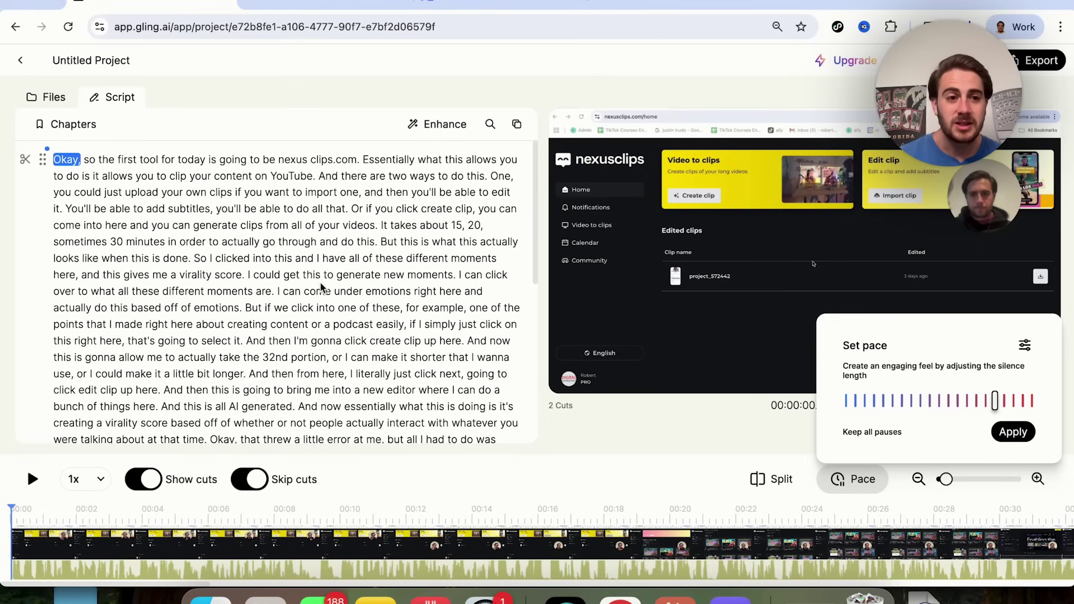
click(271, 221)
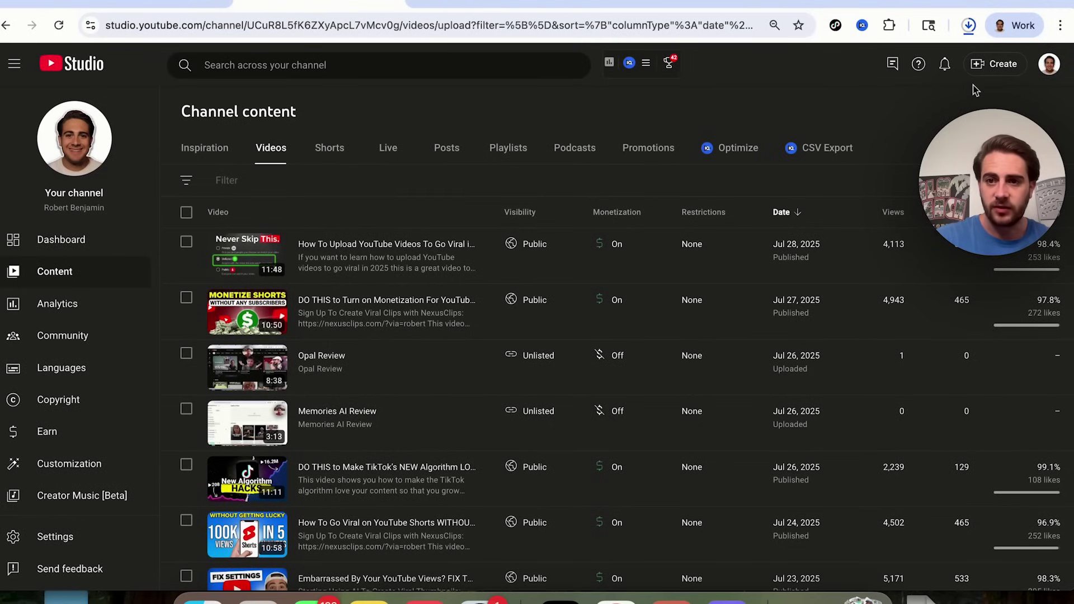
Upload the "10 NEW Gemini Setti...(But Should Be).mp4" file from Downloads as a new video in YouTube Studio
click(998, 66)
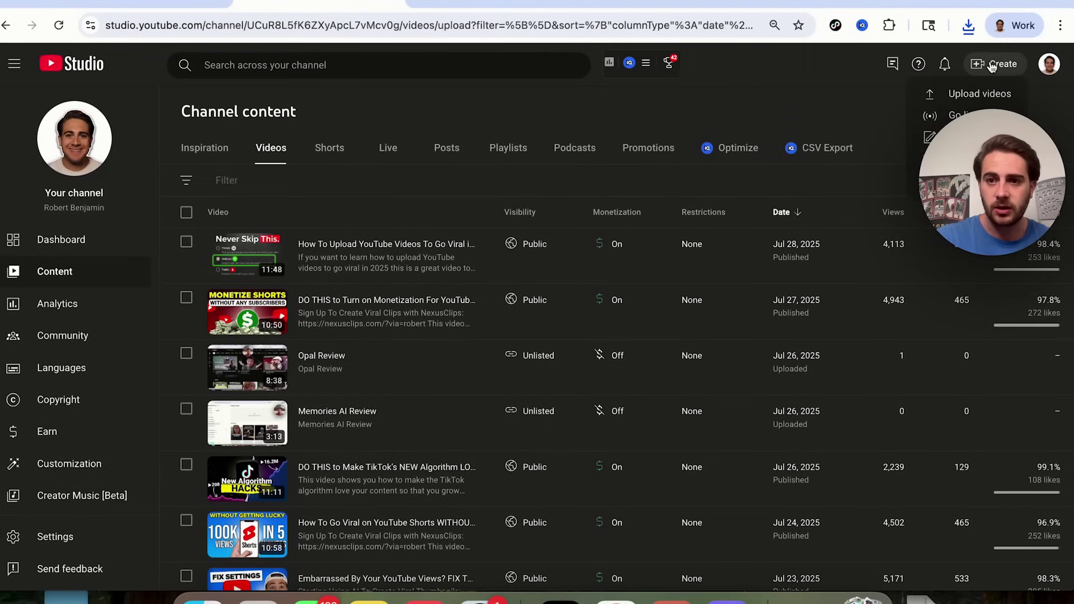
click(987, 93)
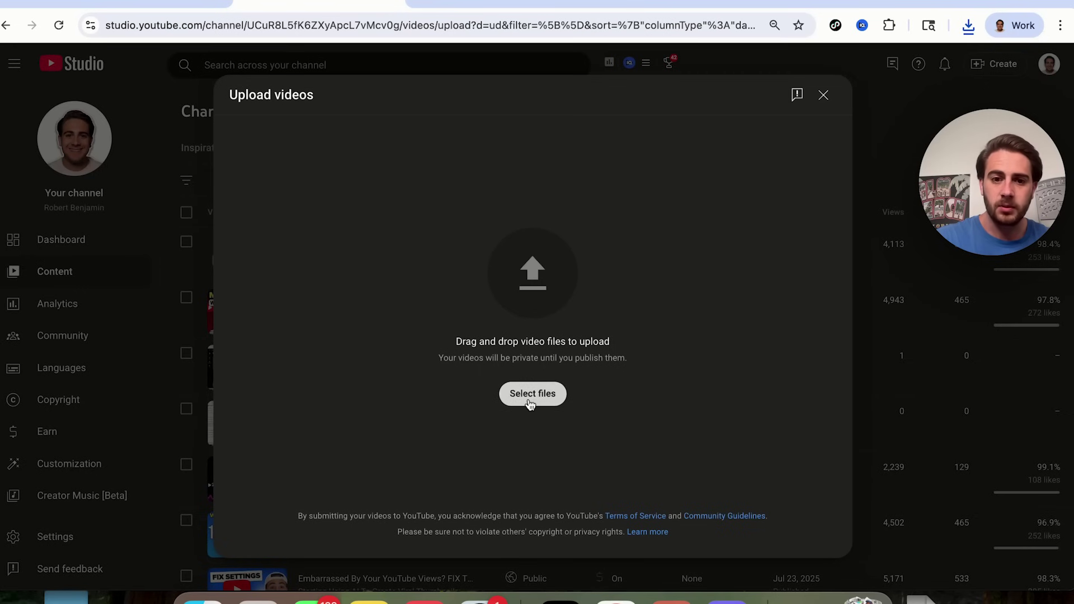
click(531, 395)
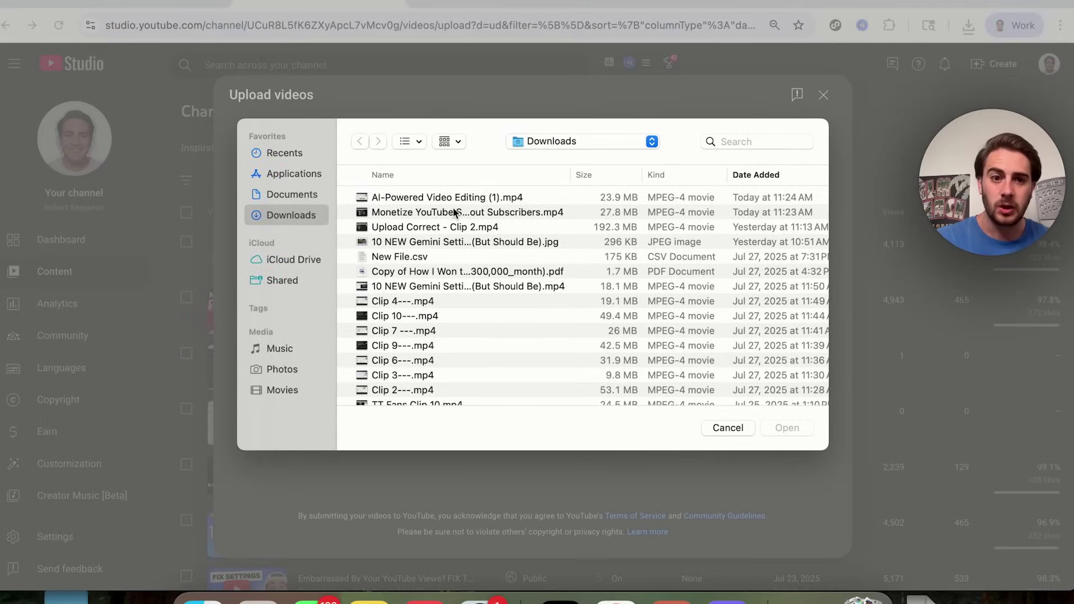
double_click(460, 286)
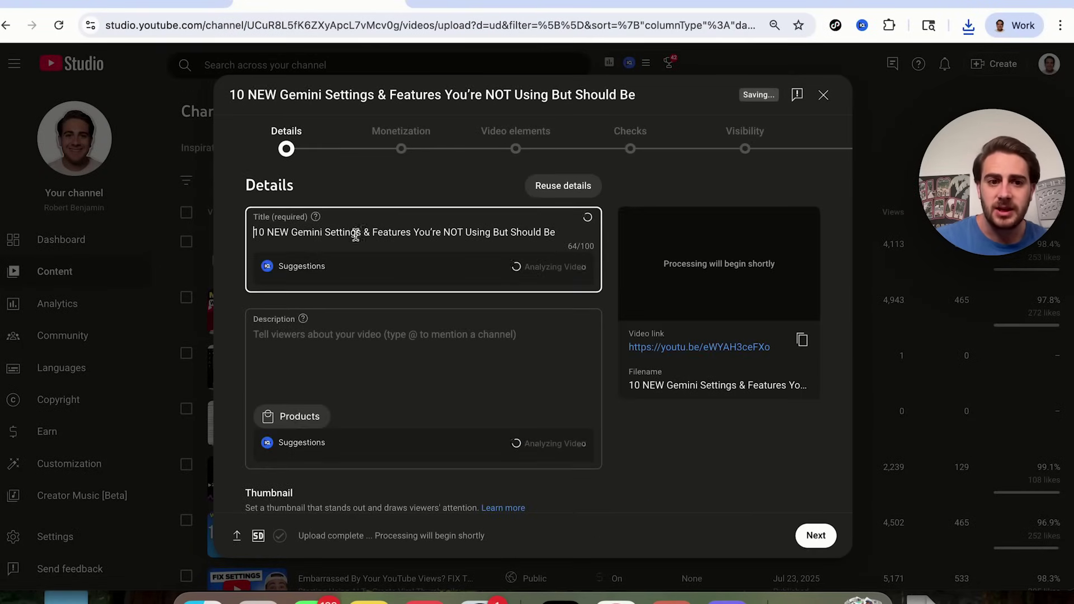
Examine the new video's title, its file name and the suggested alternative titles with their scores
triple_click(348, 234)
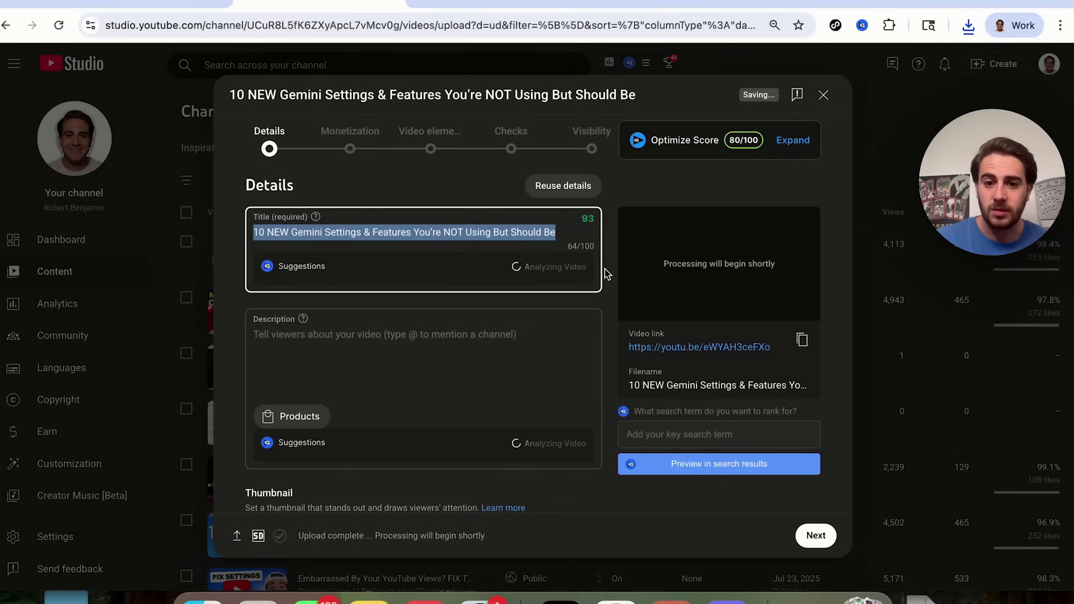
scroll(612, 291, down, 2)
scroll(612, 291, up, 2)
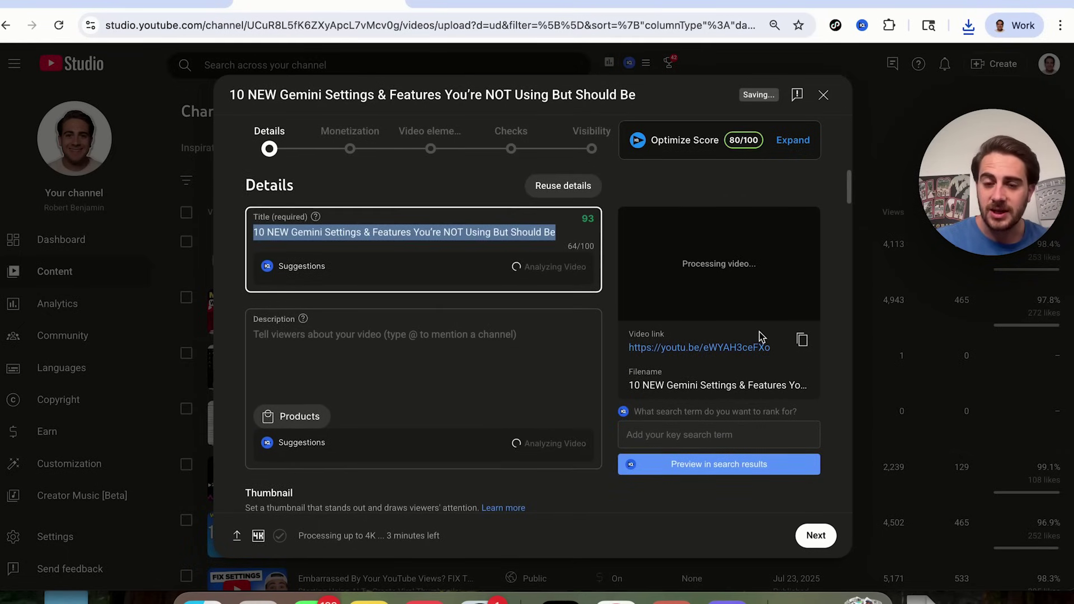
click(662, 390)
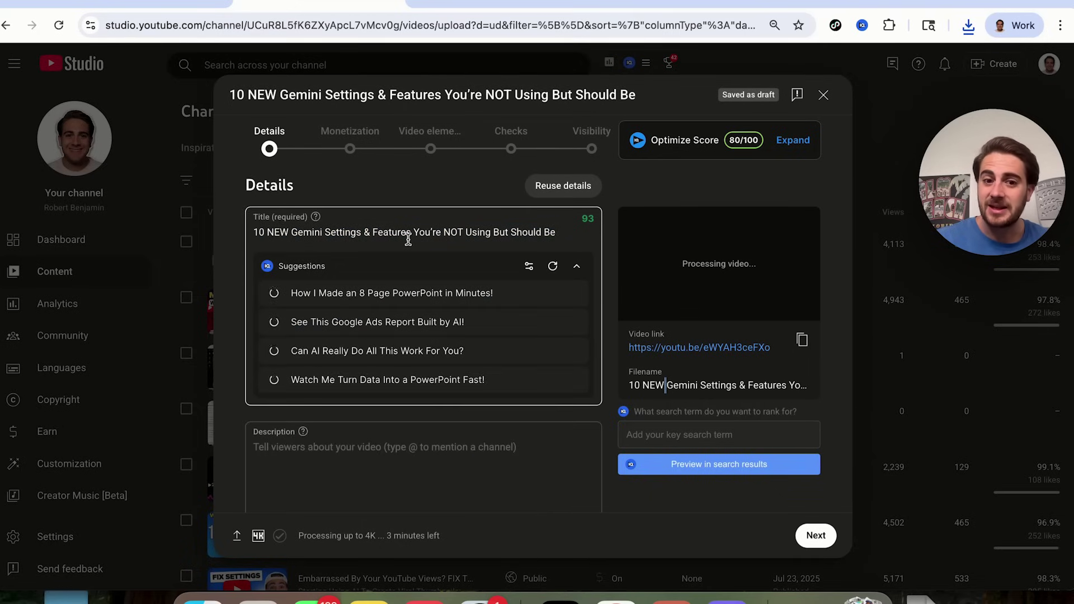
scroll(408, 239, down, 2)
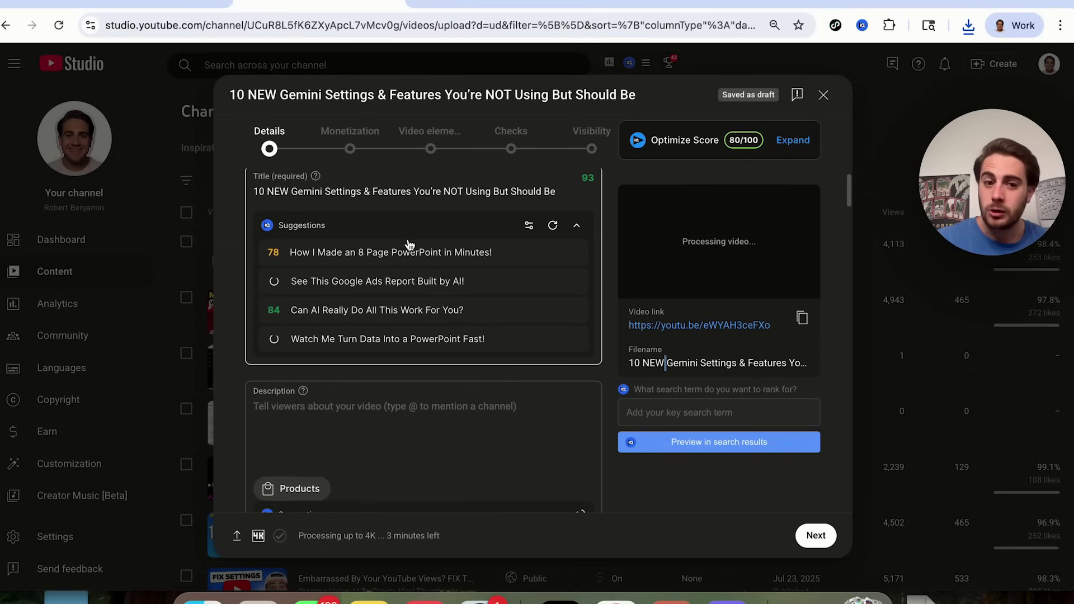
Write a description presenting 10 new Gemini settings and features viewers should be using, and calling the video a perfect step by step guide tutorial
click(438, 357)
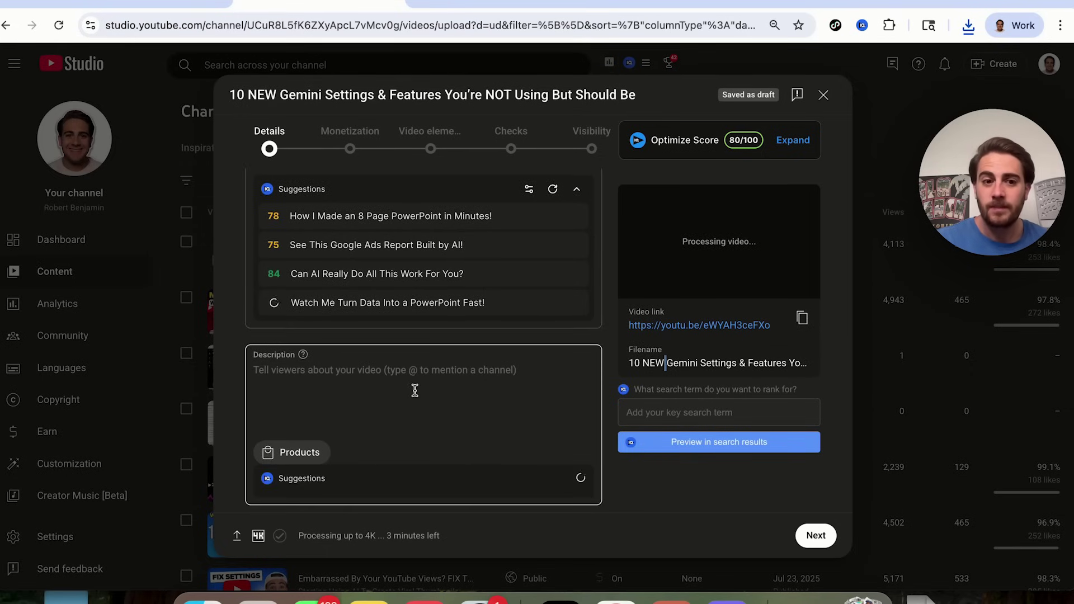
scroll(415, 391, up, 2)
scroll(414, 390, down, 1)
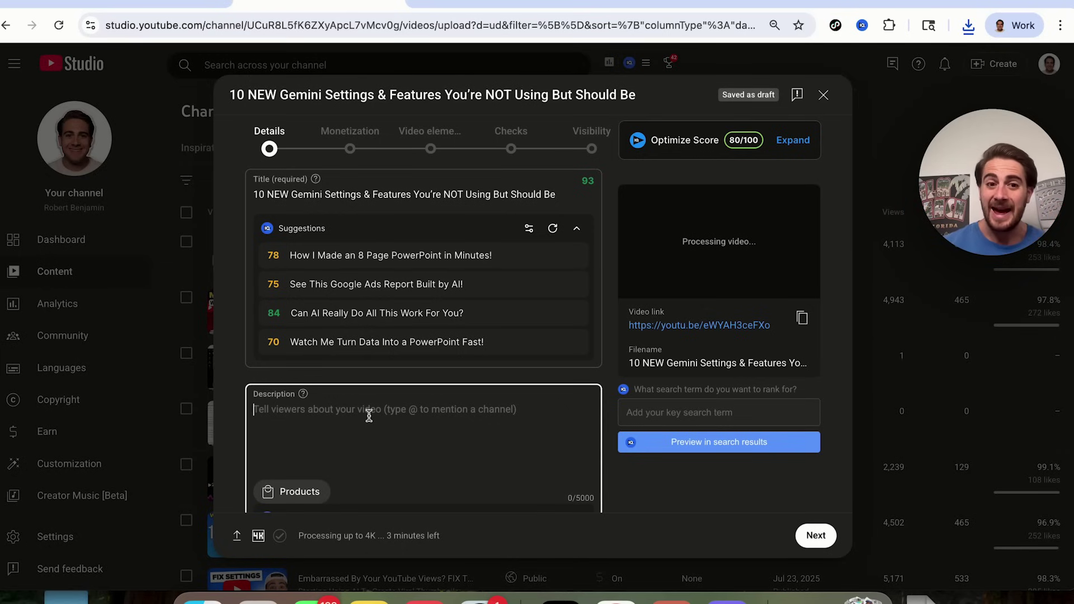
triple_click(334, 214)
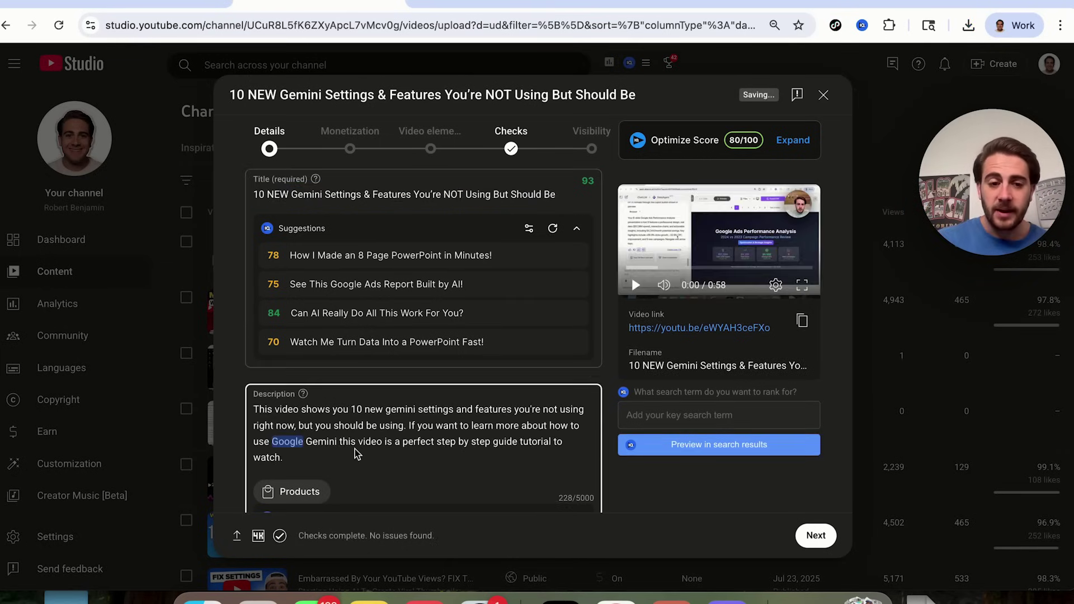
Review the suggested description, the title and the remaining fields of the video details
scroll(355, 450, down, 3)
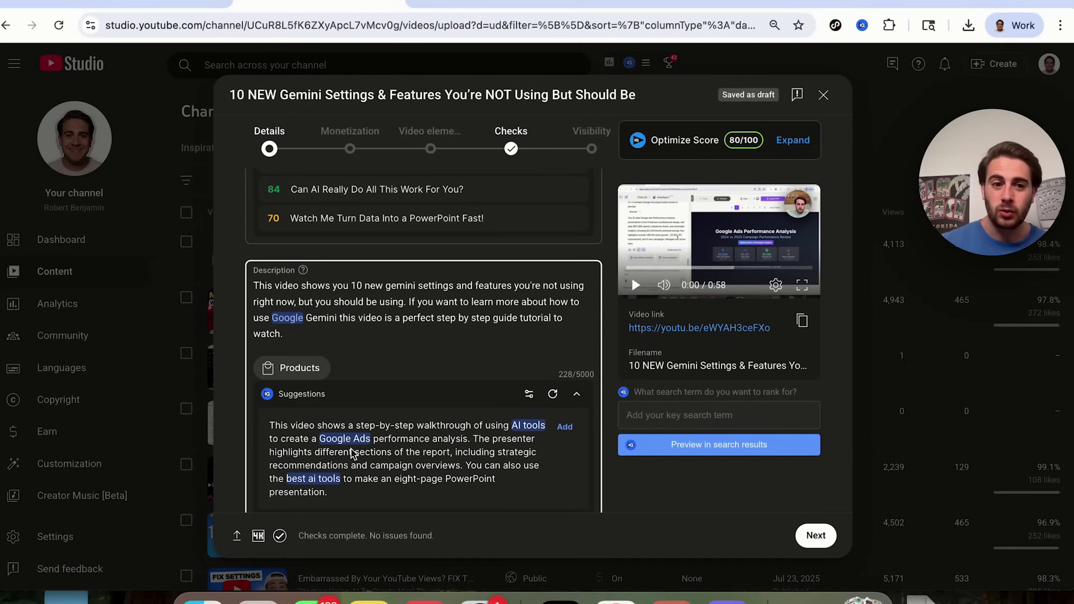
scroll(364, 379, up, 3)
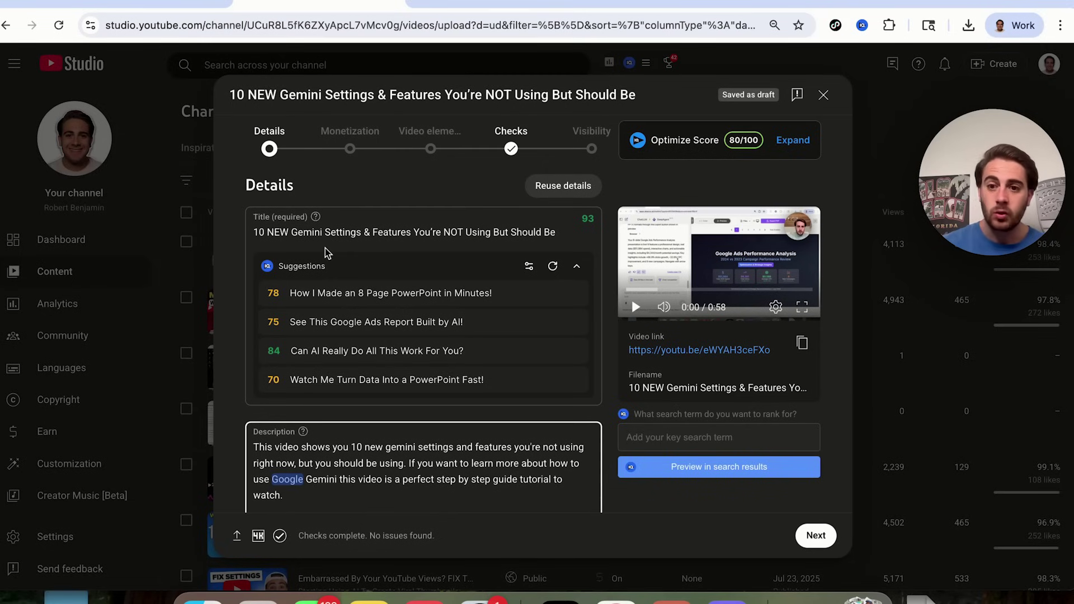
scroll(369, 389, down, 1)
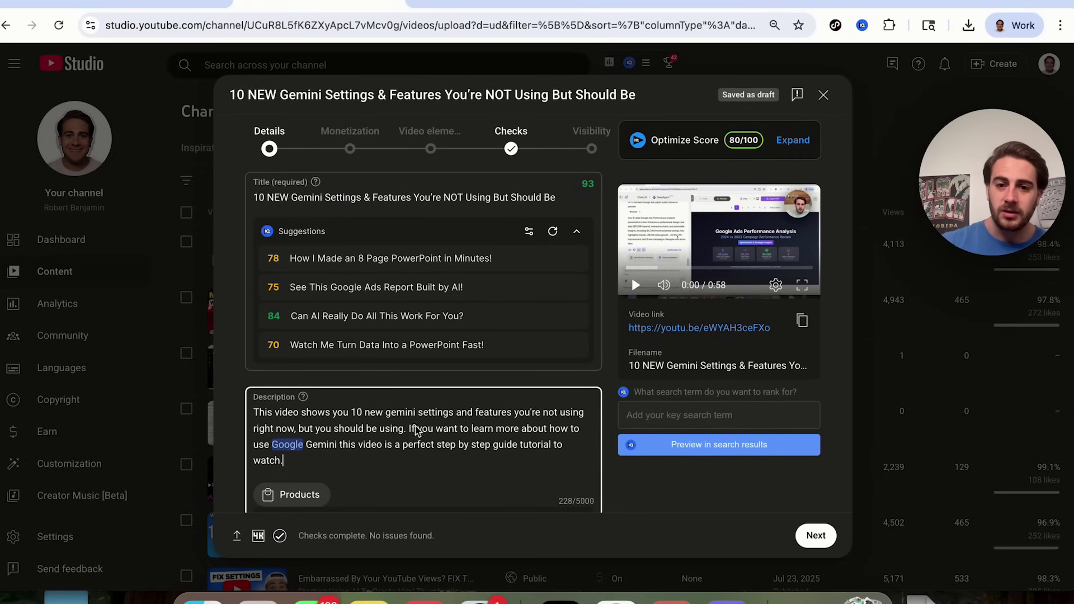
scroll(409, 446, down, 8)
scroll(407, 446, down, 4)
scroll(407, 446, up, 10)
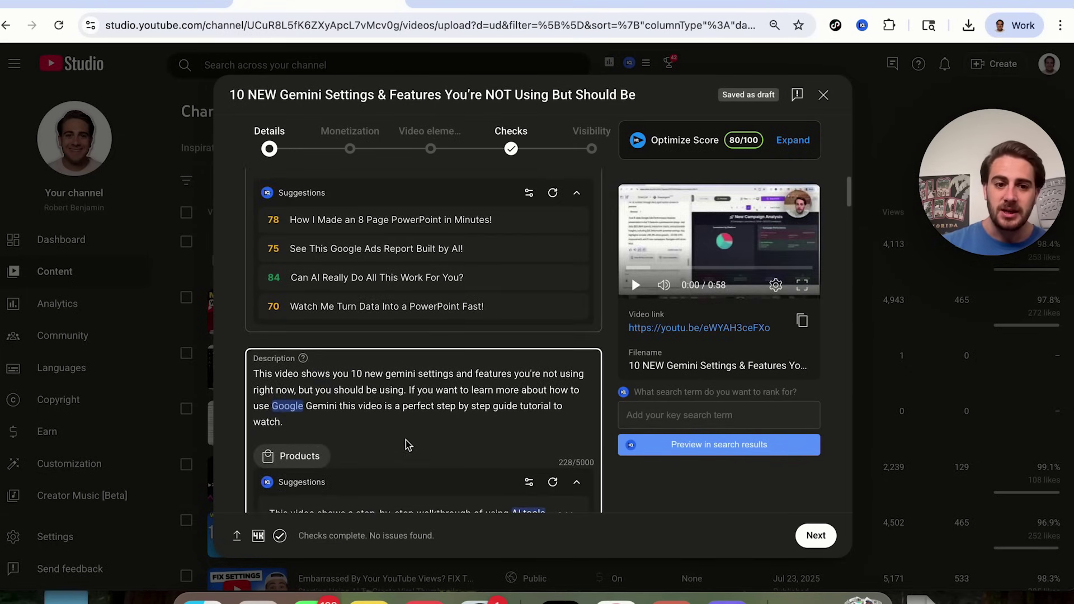
Add three placeholder lines reading "<--" beneath the description text, separated from it by a blank line
click(319, 427)
key(Return)
key(Return)
key(Return)
scroll(423, 336, down, 3)
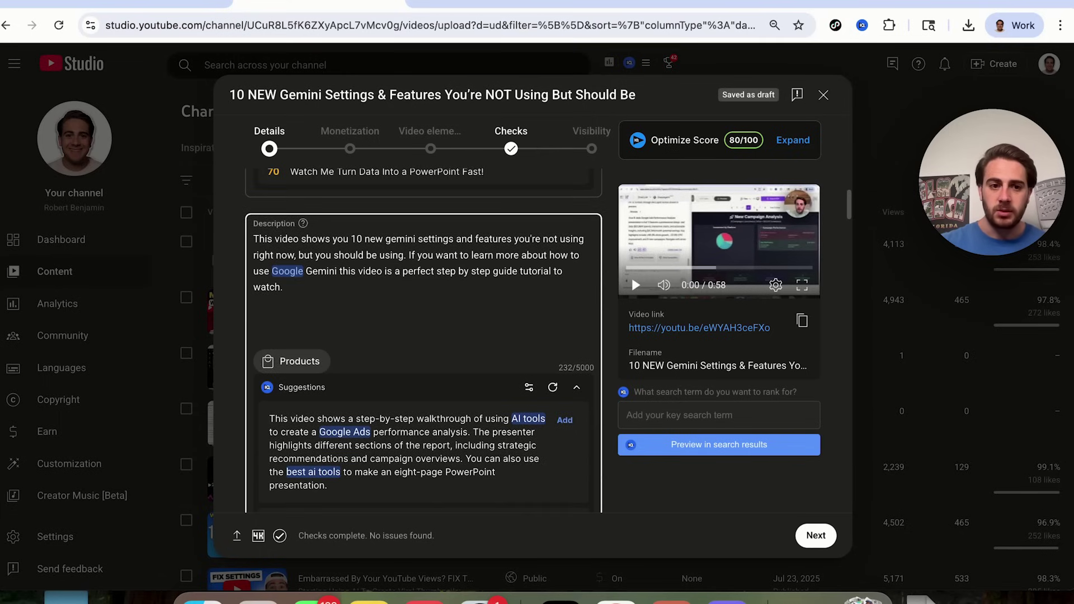
text(<--)
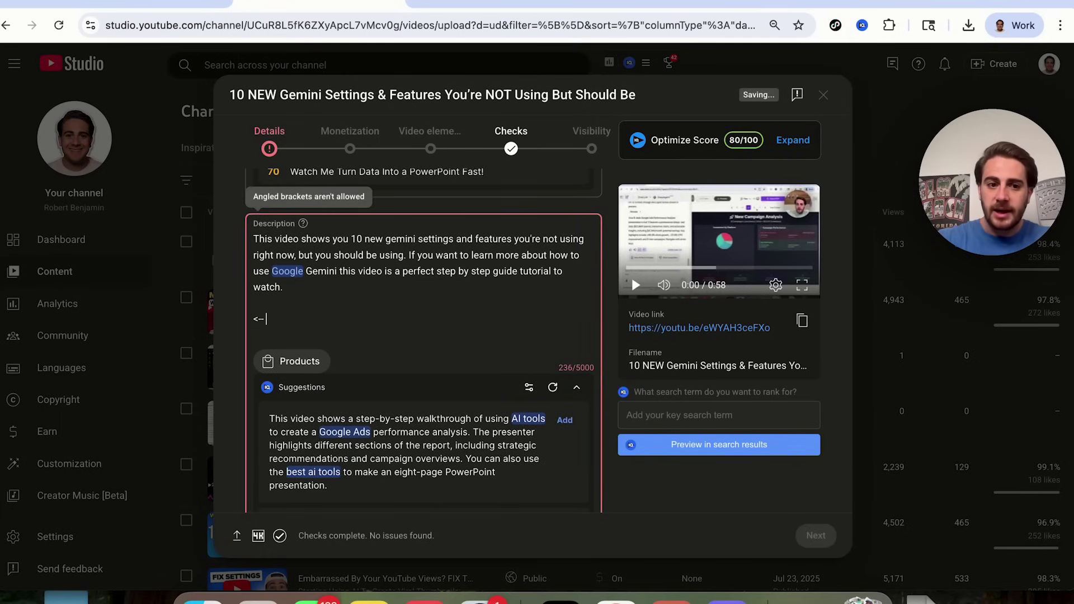
key(Return)
text(<--)
key(Return)
text(<--)
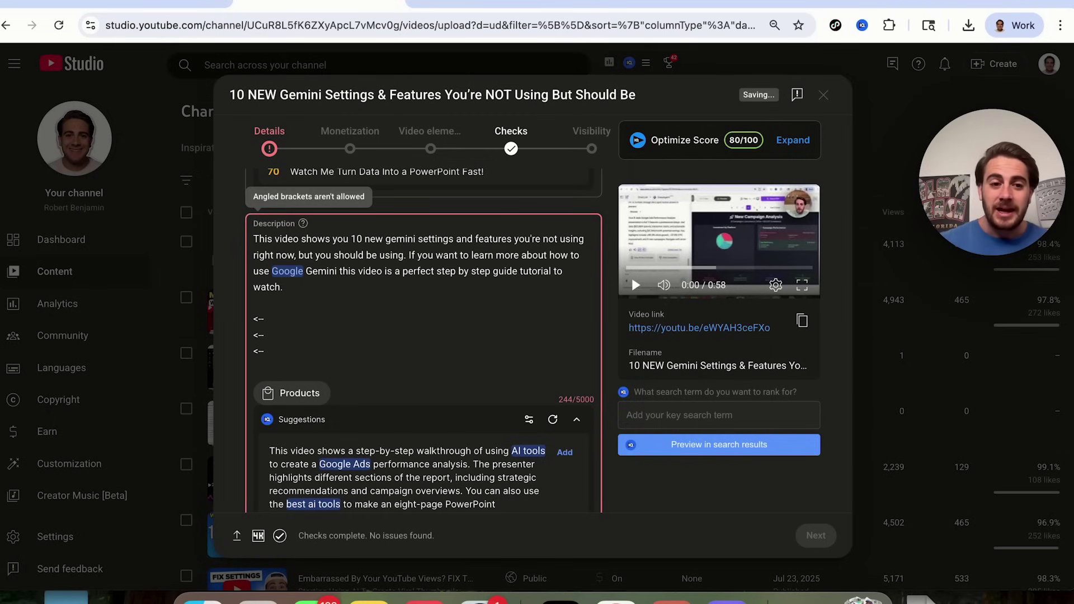
Delete the three "<--" placeholder lines from the end of the description
key(shift+Up)
key(shift+Up)
key(shift+Up)
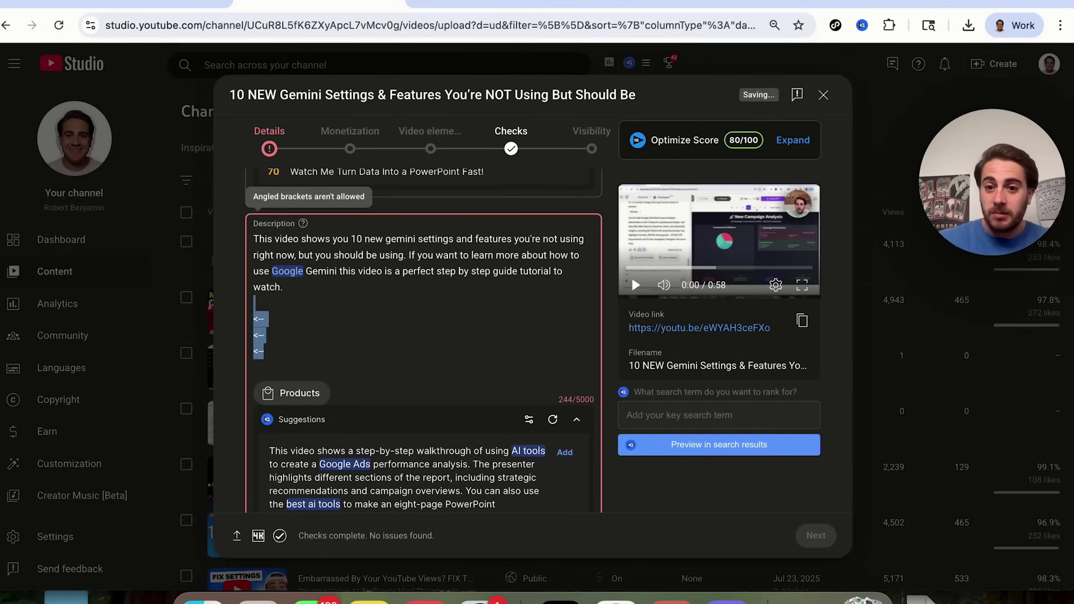
key(BackSpace)
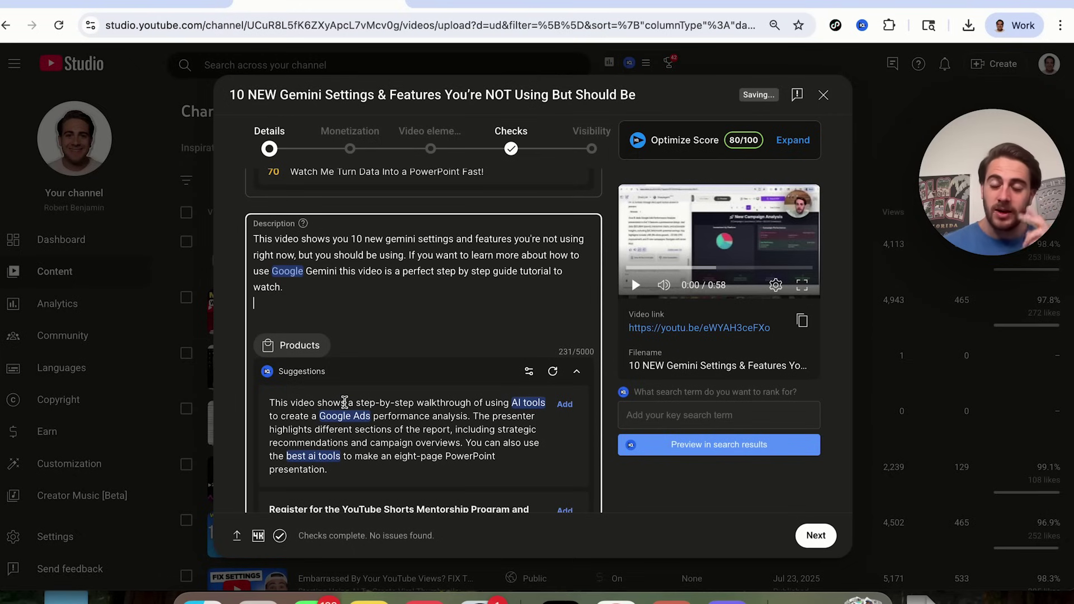
Upload the "10 NEW Gemini Setti...(But Should Be).jpg" image from Downloads as the video's thumbnail
scroll(389, 302, down, 1)
scroll(389, 302, down, 10)
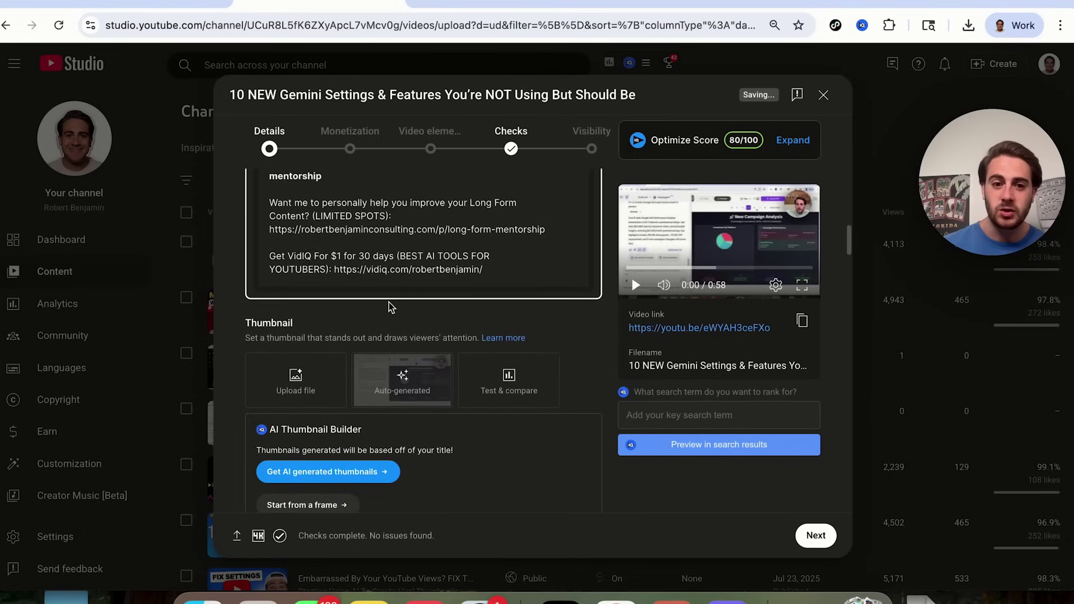
click(304, 356)
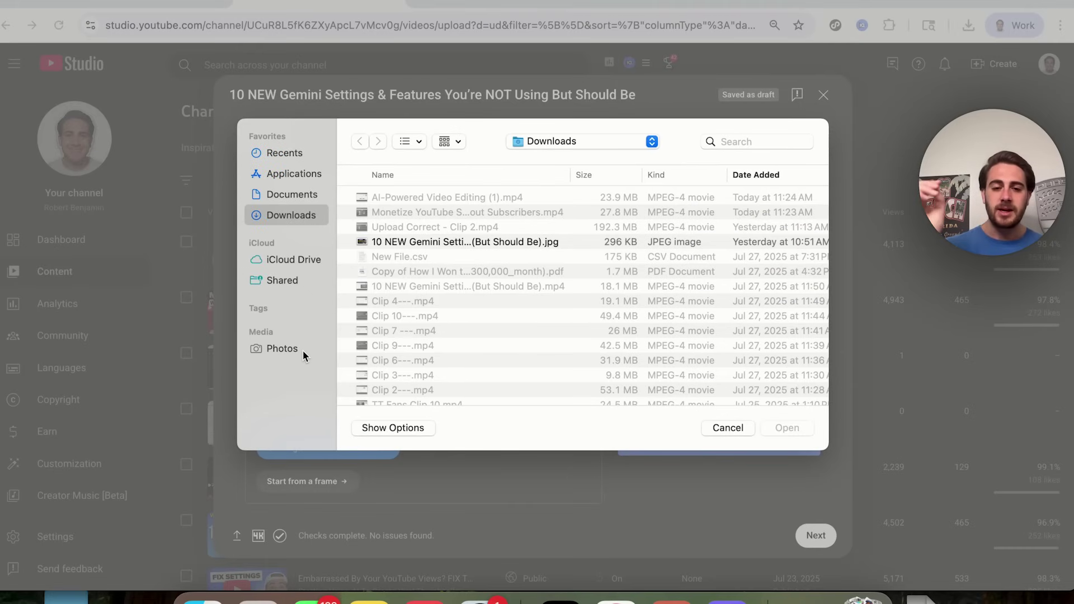
double_click(464, 242)
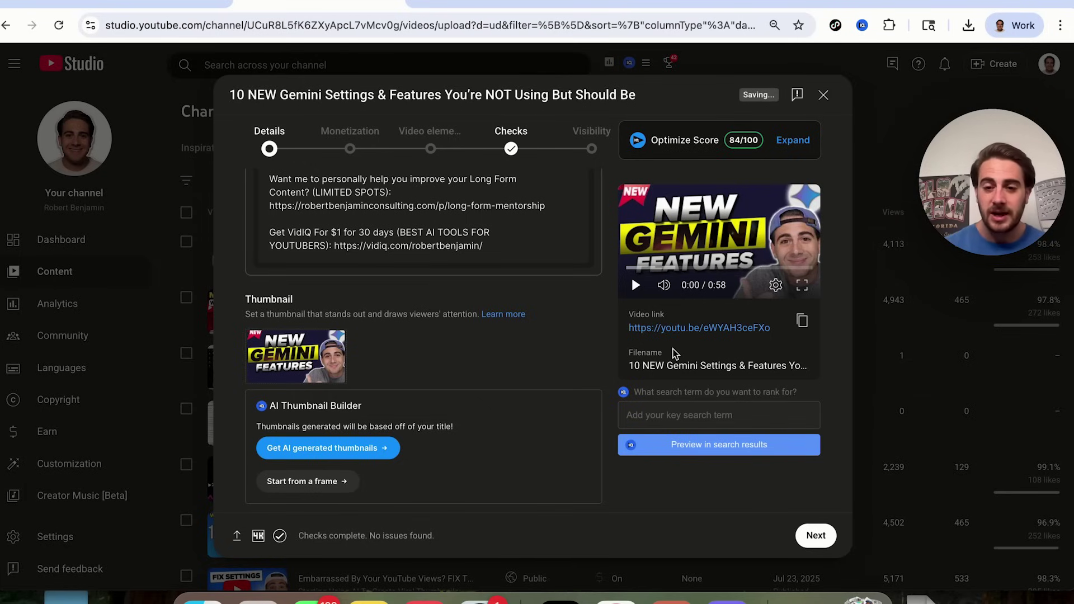
Check the available playlists without choosing one and mark the video as not made for kids
scroll(470, 398, down, 5)
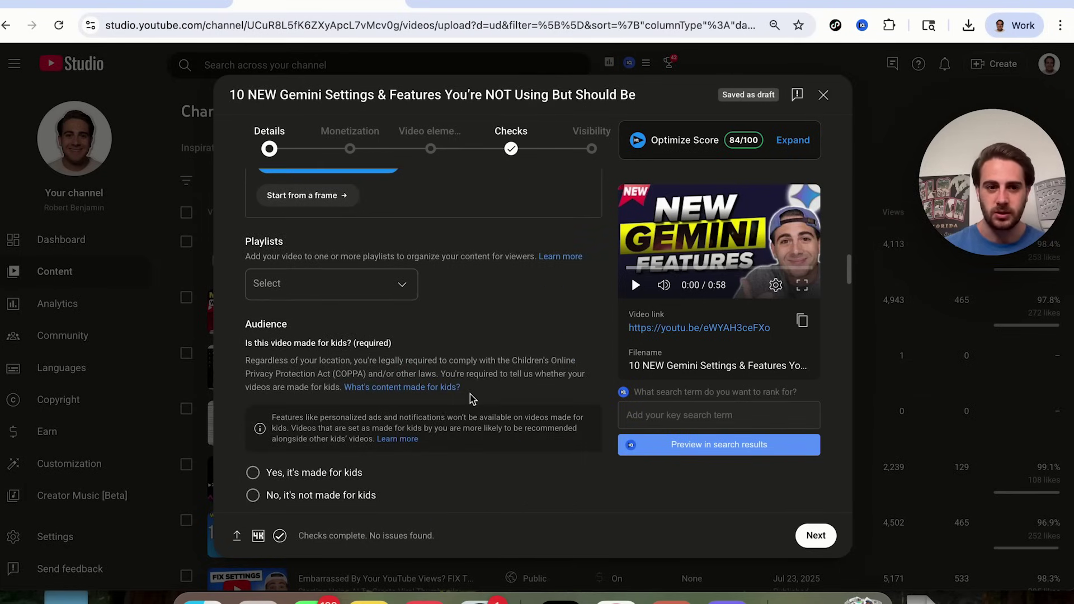
click(364, 285)
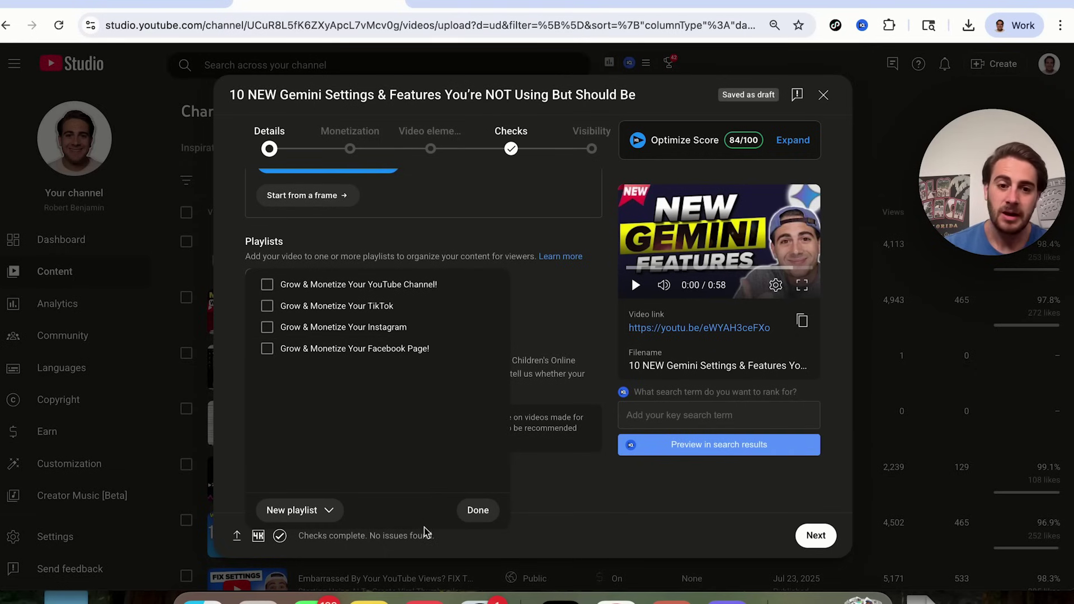
click(495, 518)
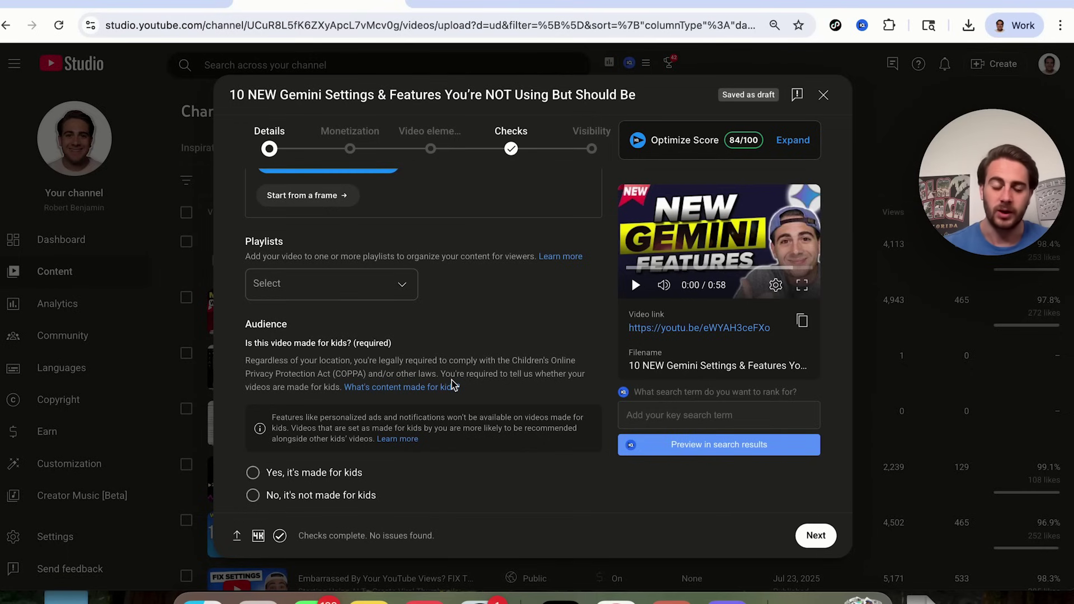
scroll(453, 386, down, 4)
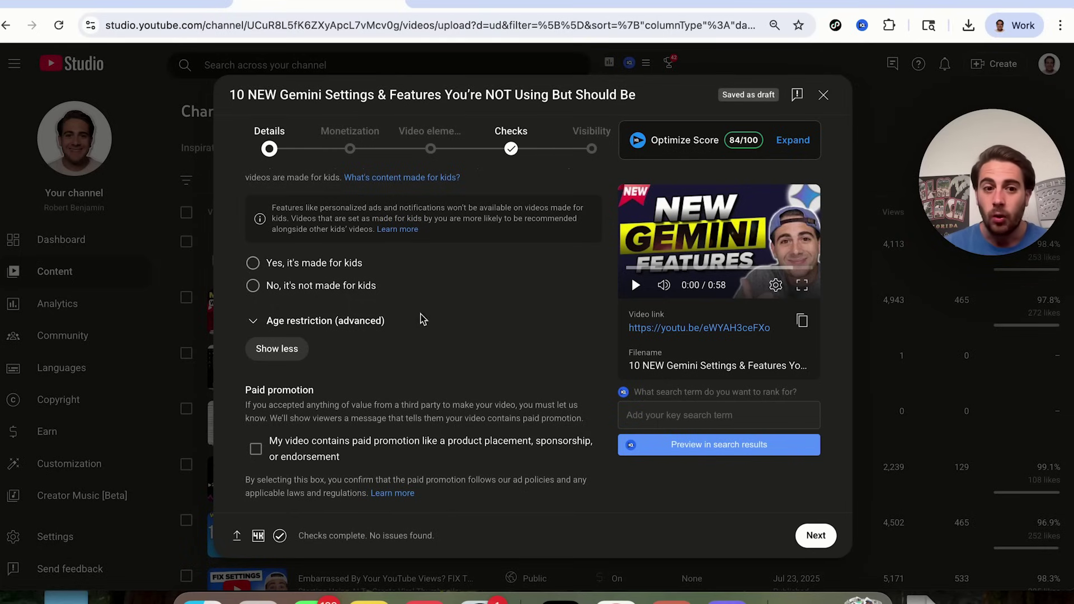
click(303, 296)
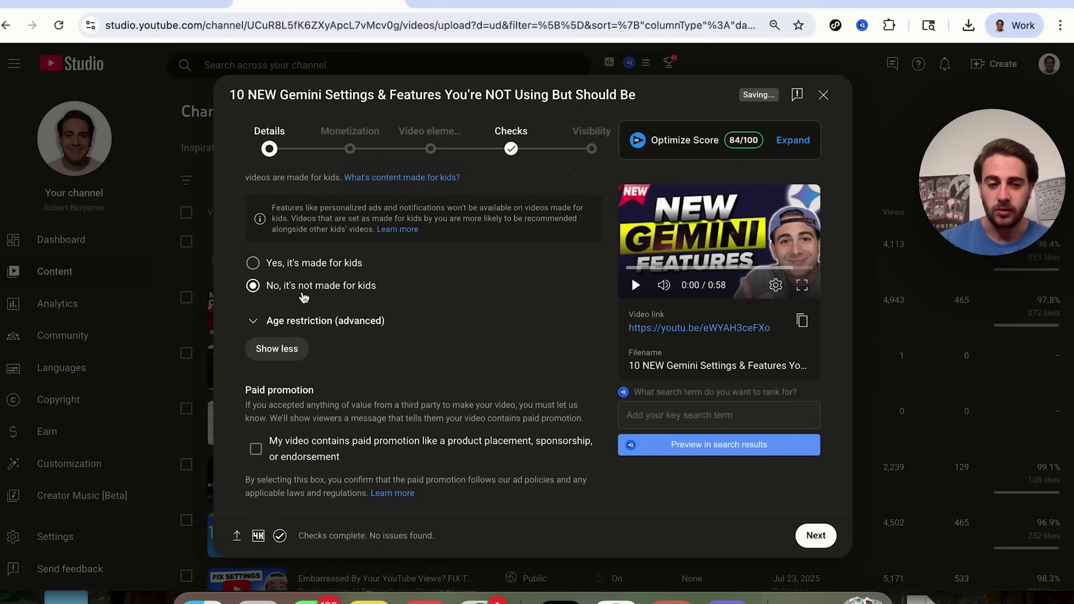
Review the paid promotion, altered content, automatic chapters and featured places settings of the video
scroll(303, 296, down, 2)
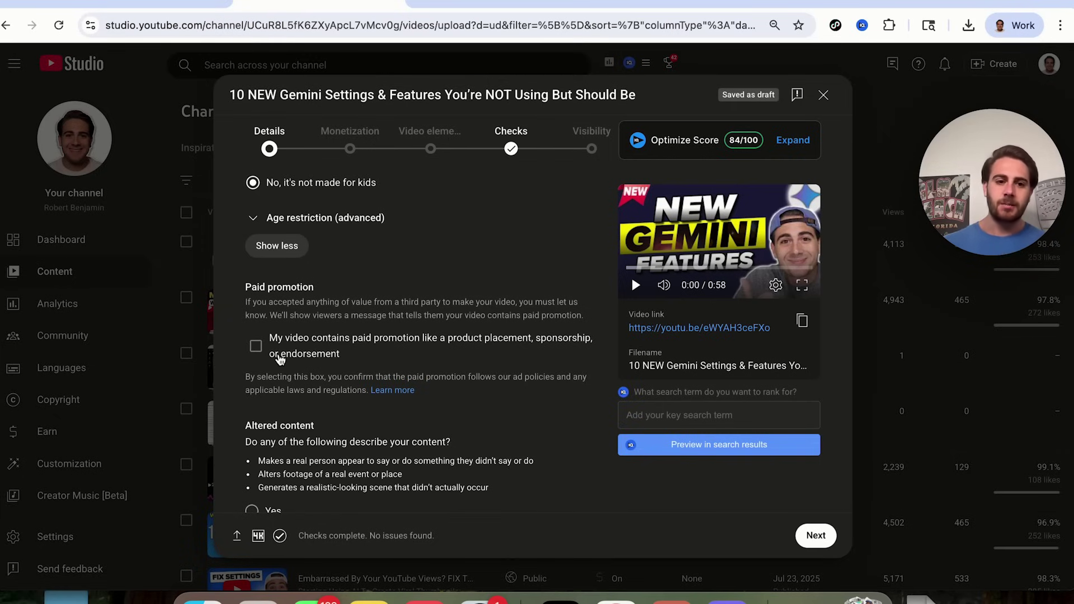
scroll(307, 339, down, 3)
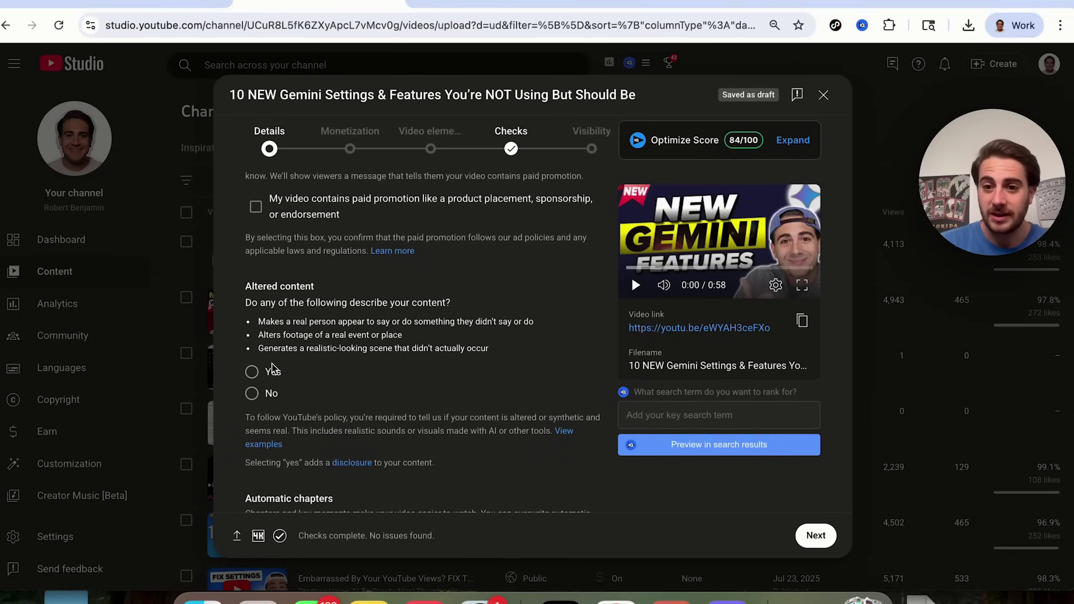
scroll(272, 363, down, 5)
scroll(271, 268, up, 3)
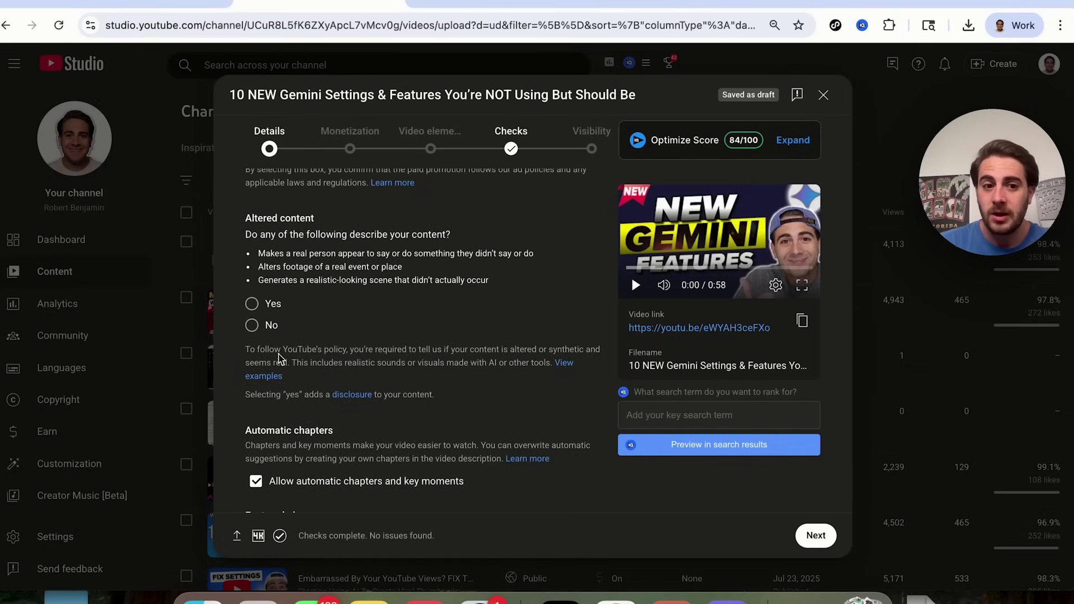
scroll(270, 341, down, 3)
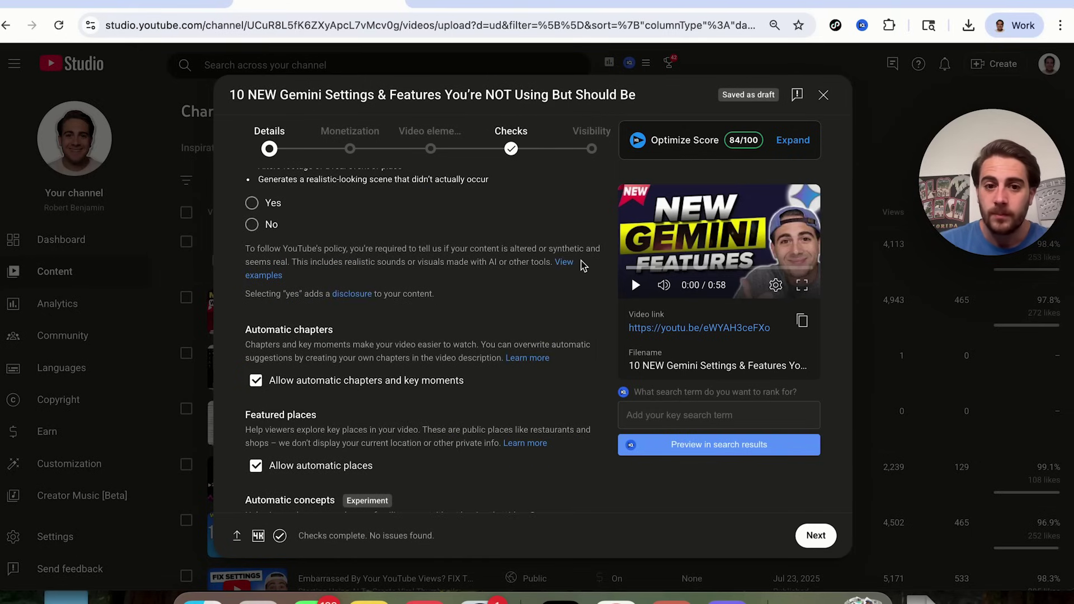
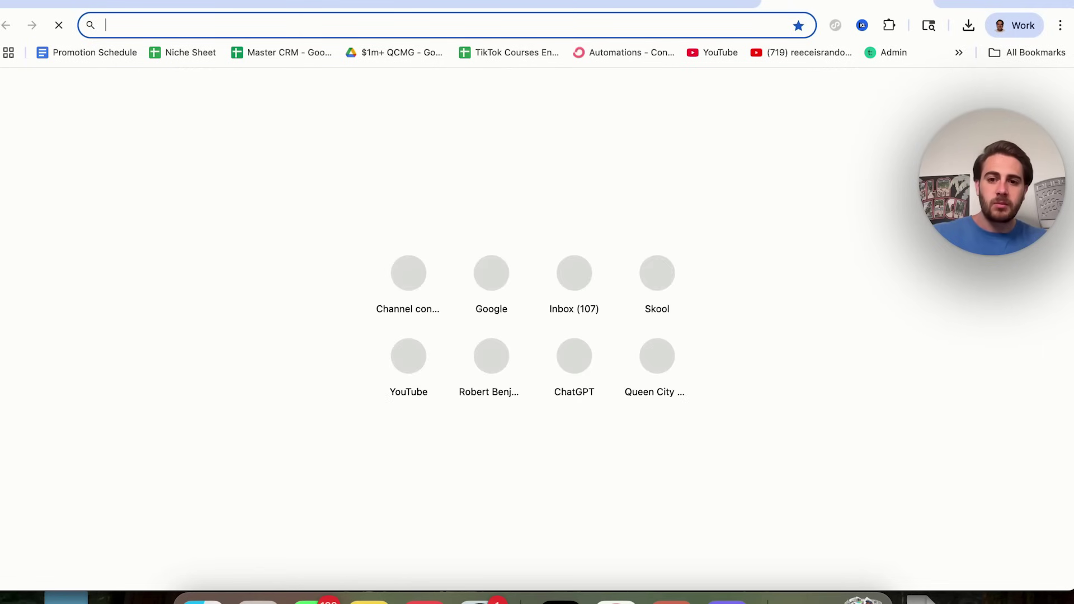
Switch to ChatGPT and ask for comma-separated search tags for the YouTube video "10 NEW Gemini Settings & Features You're NOT Using But Should Be"
text(p)
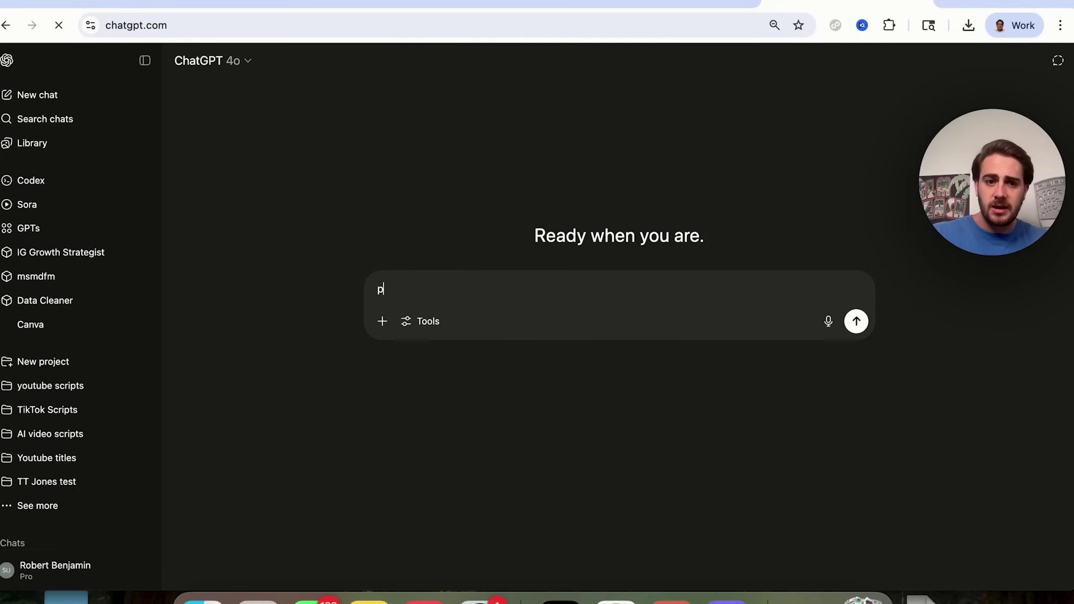
text(lease give me tags seperated by commas around things people would search for for this yout)
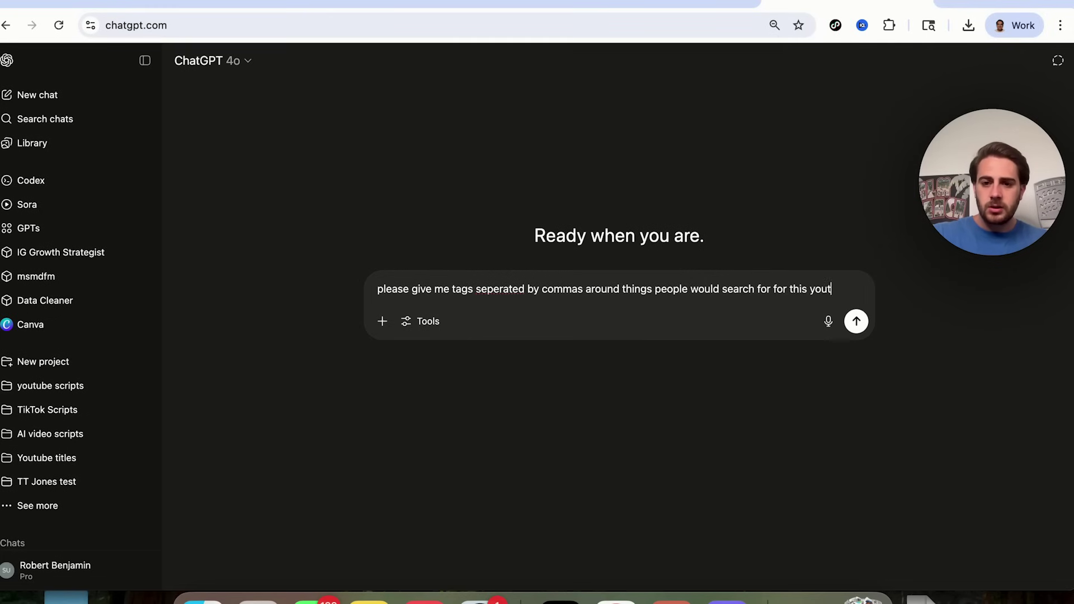
text(ube video:)
text(10 NEW Gemini Settings & Features You're NOT Using But Should Be)
key(Return)
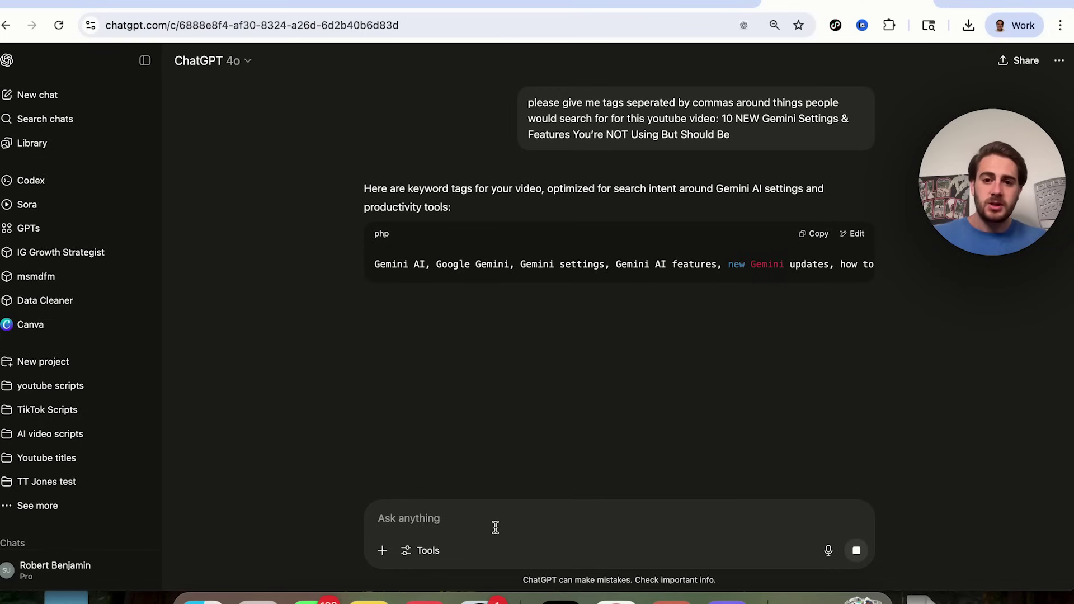
Ask ChatGPT to make the tag list longer, 450-475 / 500 characters, and copy the tags
text(pe)
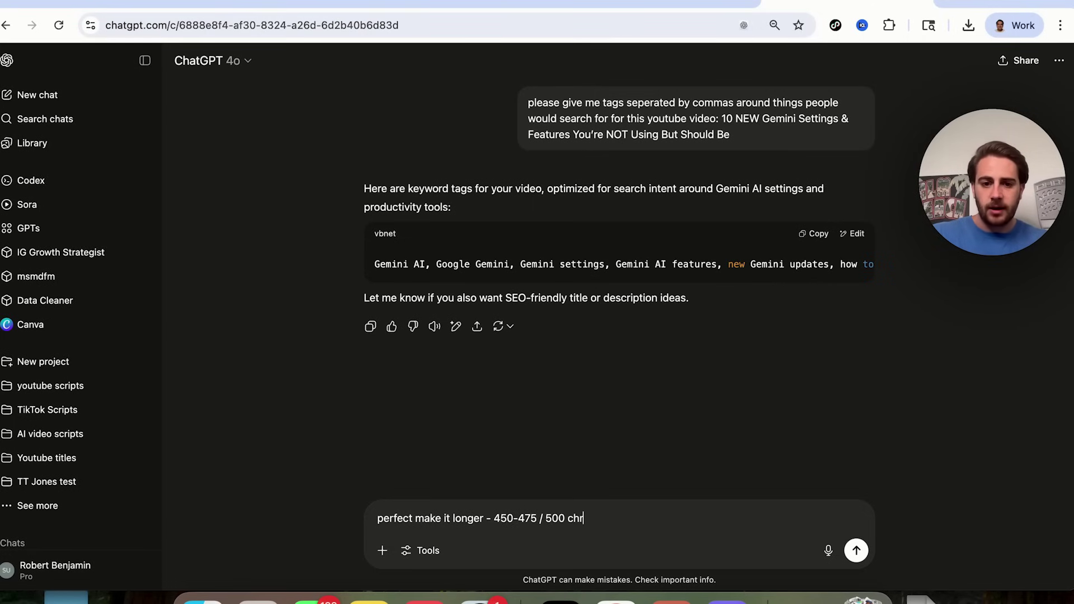
key(Return)
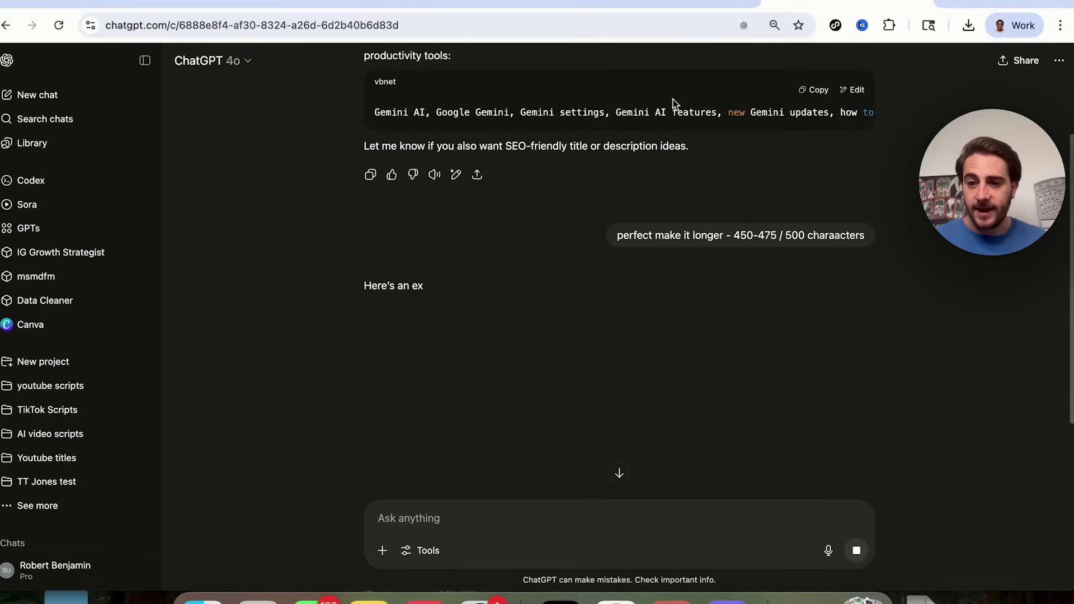
scroll(582, 269, right, 5)
click(806, 224)
Switch back to YouTube Studio, paste the copied list into the video's tags, and remove the "Gemini AI customization" tag
click(332, 4)
scroll(476, 404, down, 10)
scroll(475, 404, down, 15)
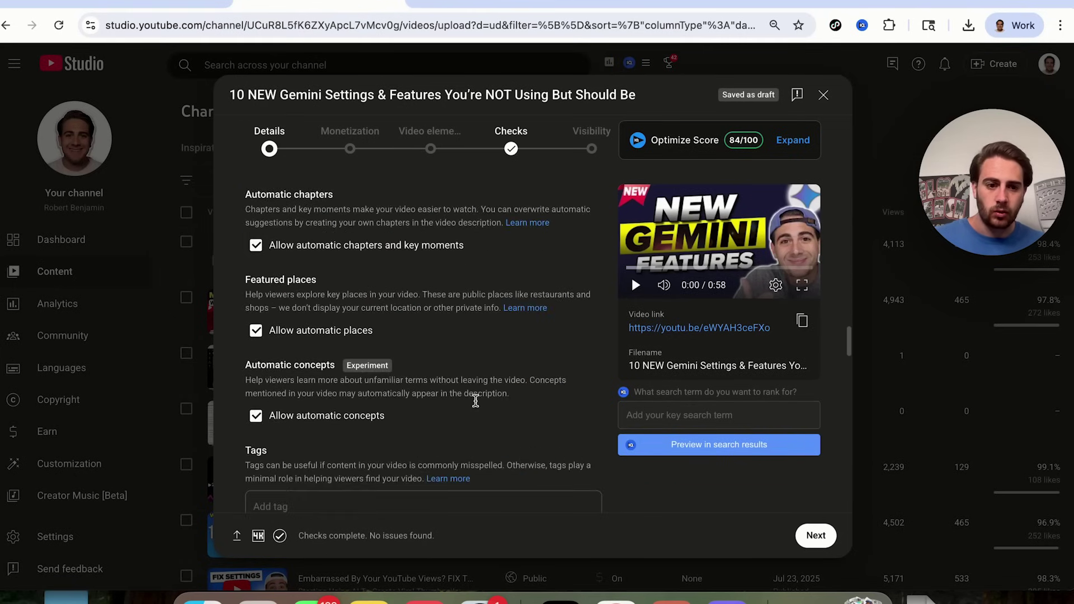
triple_click(589, 253)
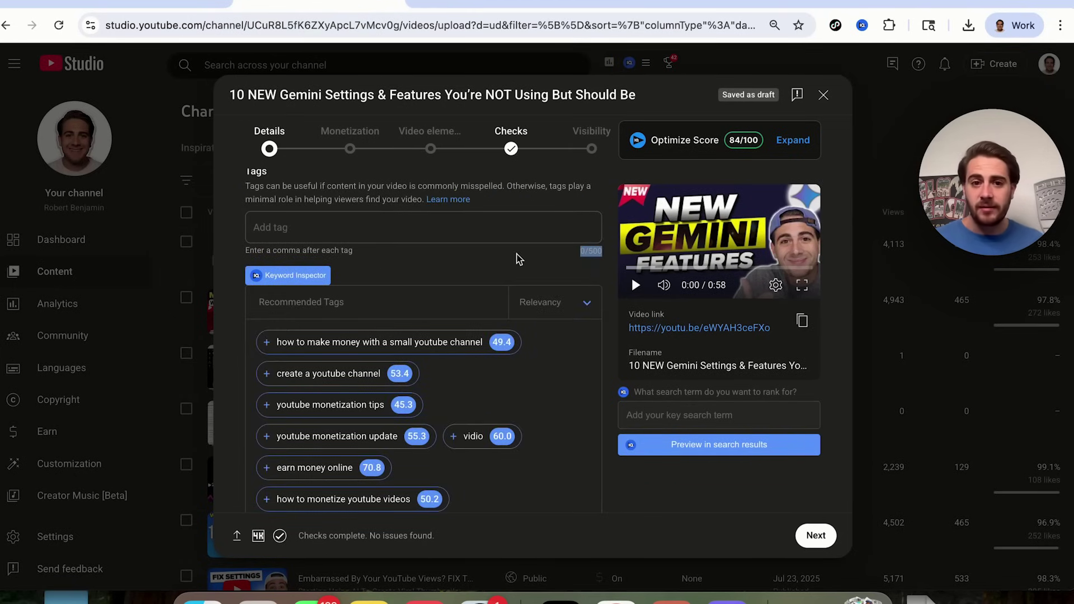
click(479, 225)
key(super+v)
scroll(508, 338, down, 5)
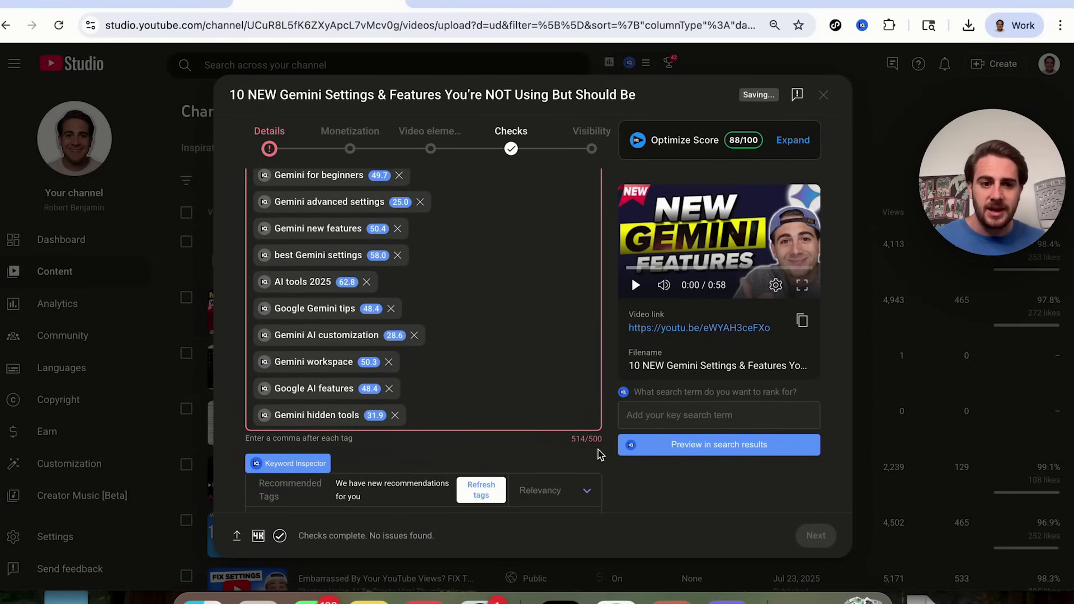
click(414, 335)
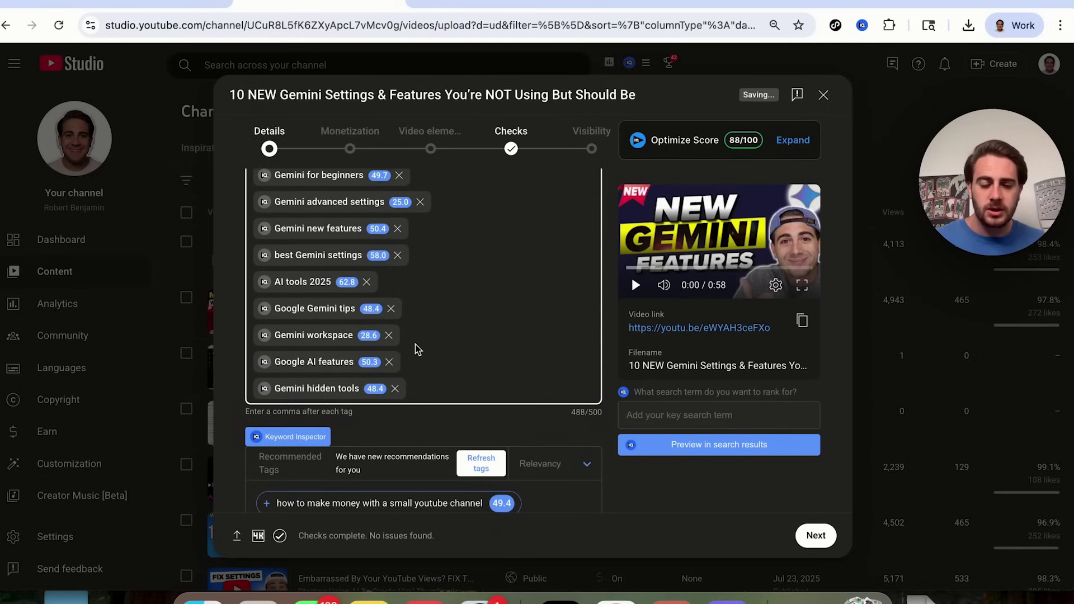
Review the added tags, the title, the description and the recommended tags in the video details
scroll(560, 469, up, 10)
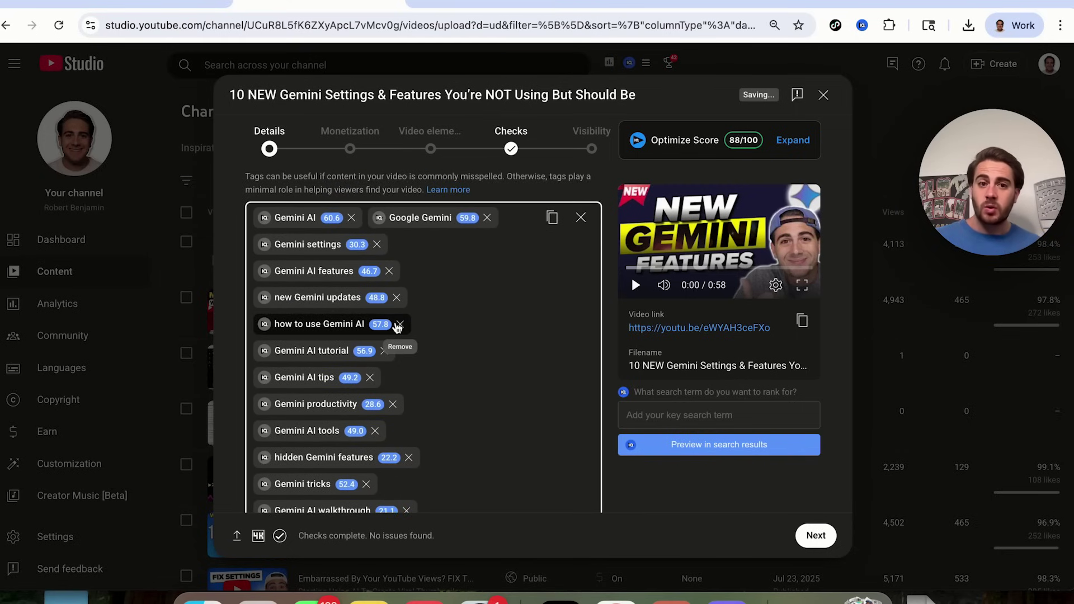
scroll(397, 327, down, 10)
scroll(397, 327, up, 15)
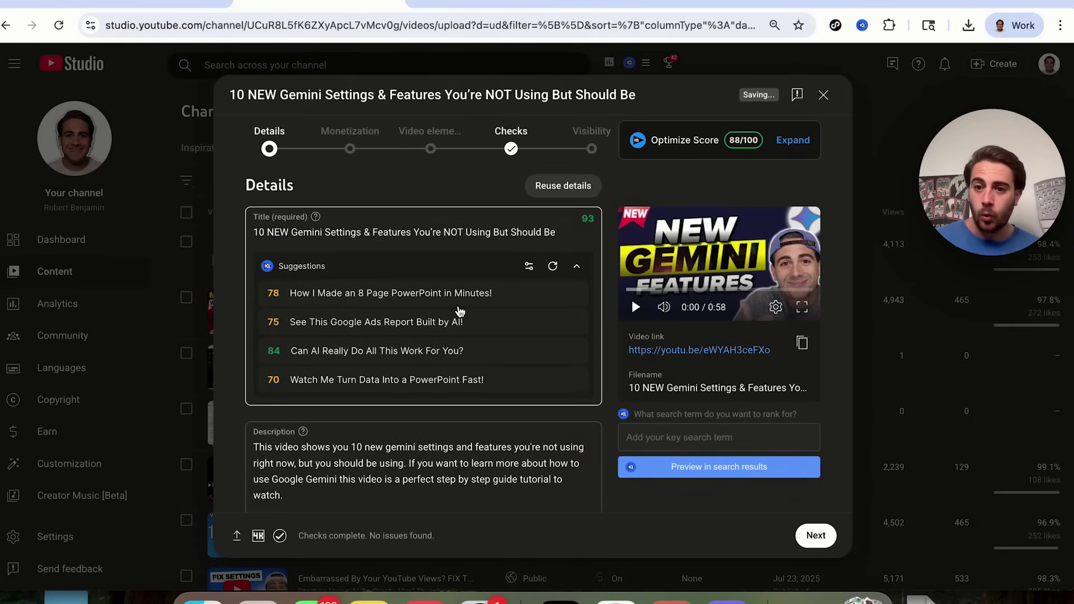
scroll(436, 241, down, 20)
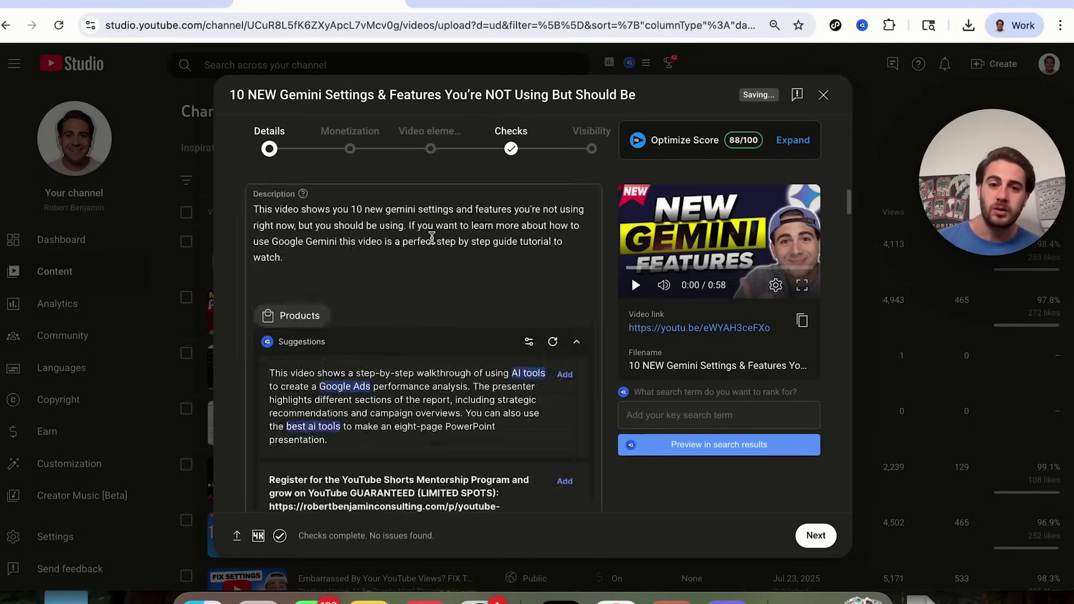
scroll(434, 242, down, 15)
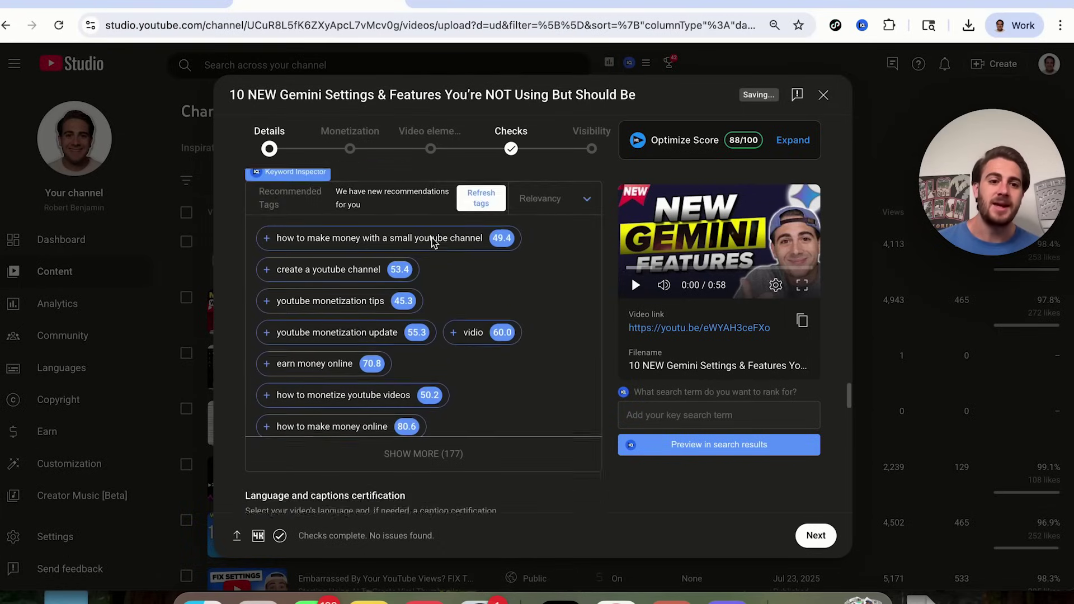
Review the language, recording date, license, embedding, automatic dubbing and Shorts remixing settings
scroll(434, 242, down, 5)
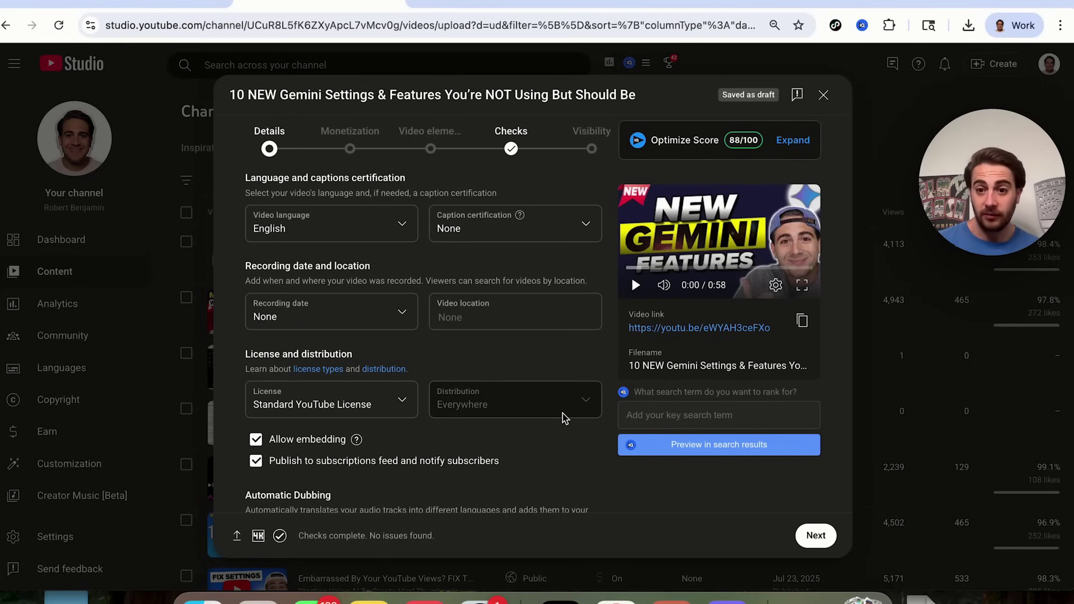
scroll(563, 418, down, 2)
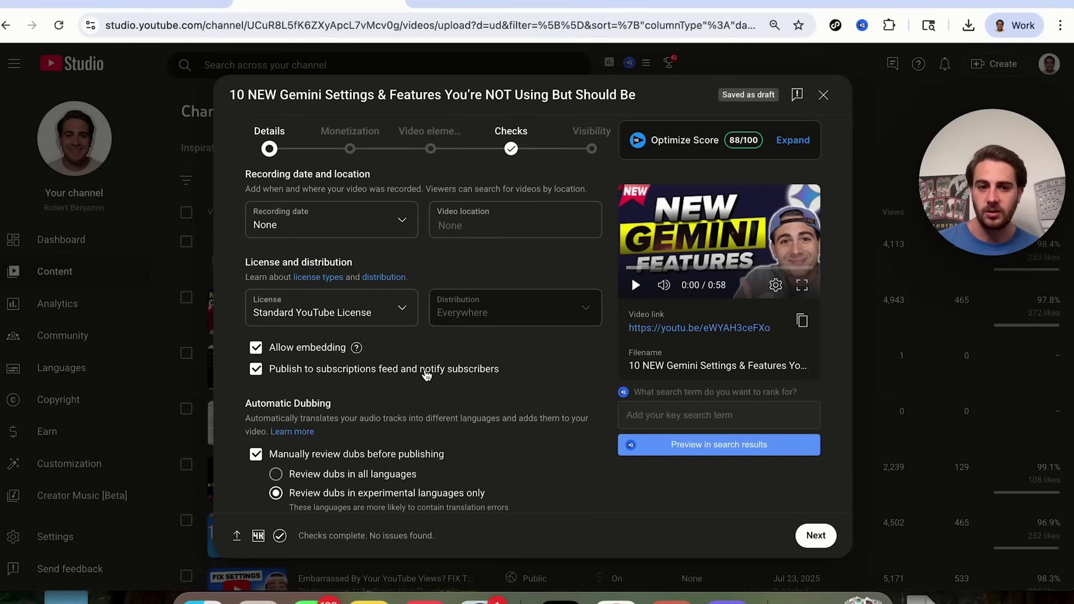
scroll(408, 372, down, 4)
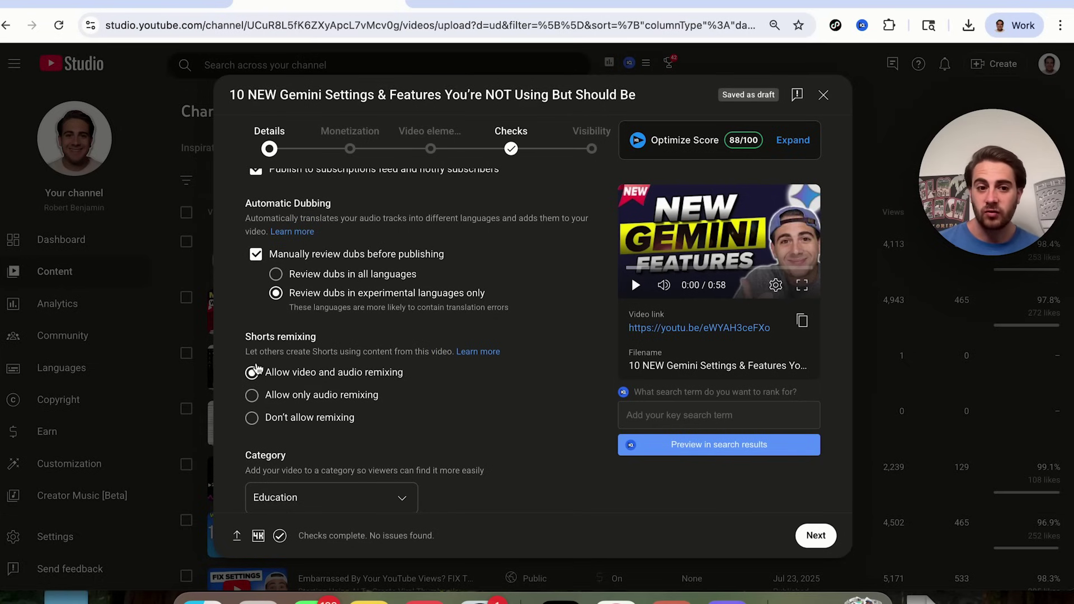
scroll(268, 380, down, 2)
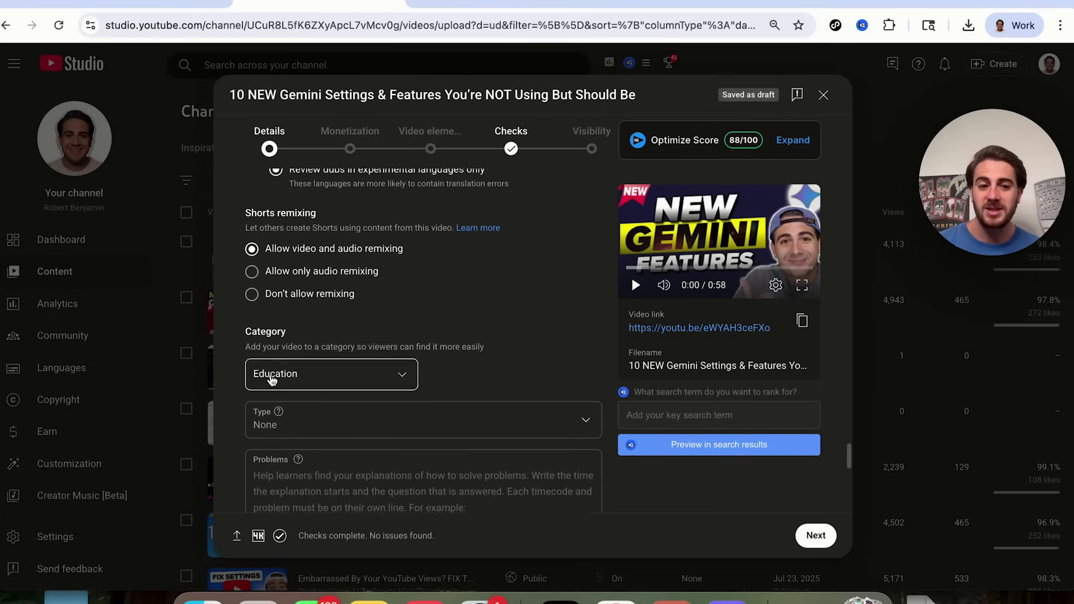
Look through the category and education type options without changing them, and check the comments and ratings settings
click(315, 371)
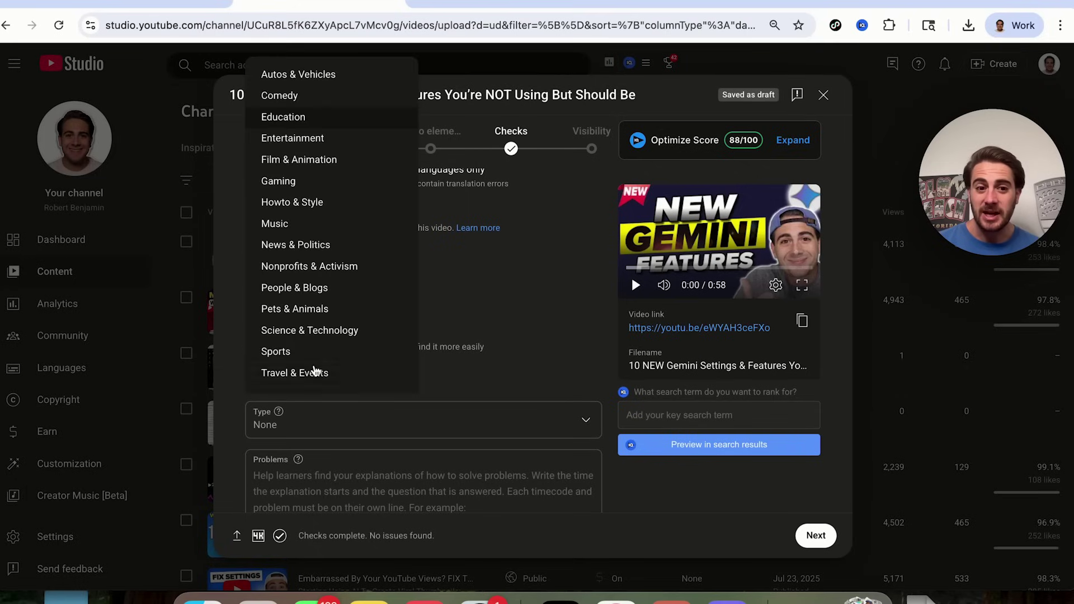
click(465, 287)
click(300, 388)
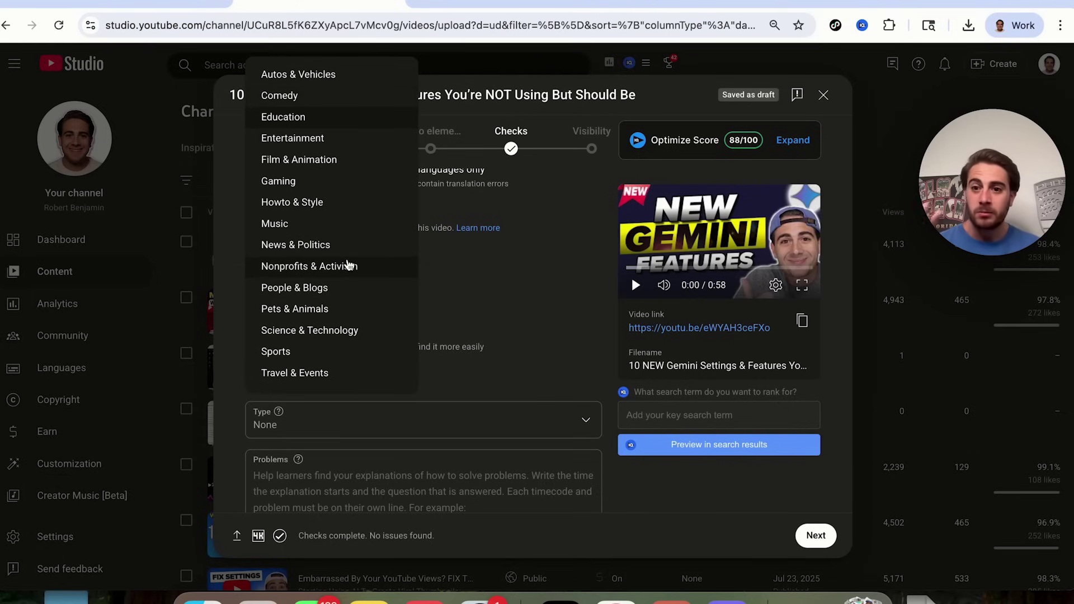
click(282, 415)
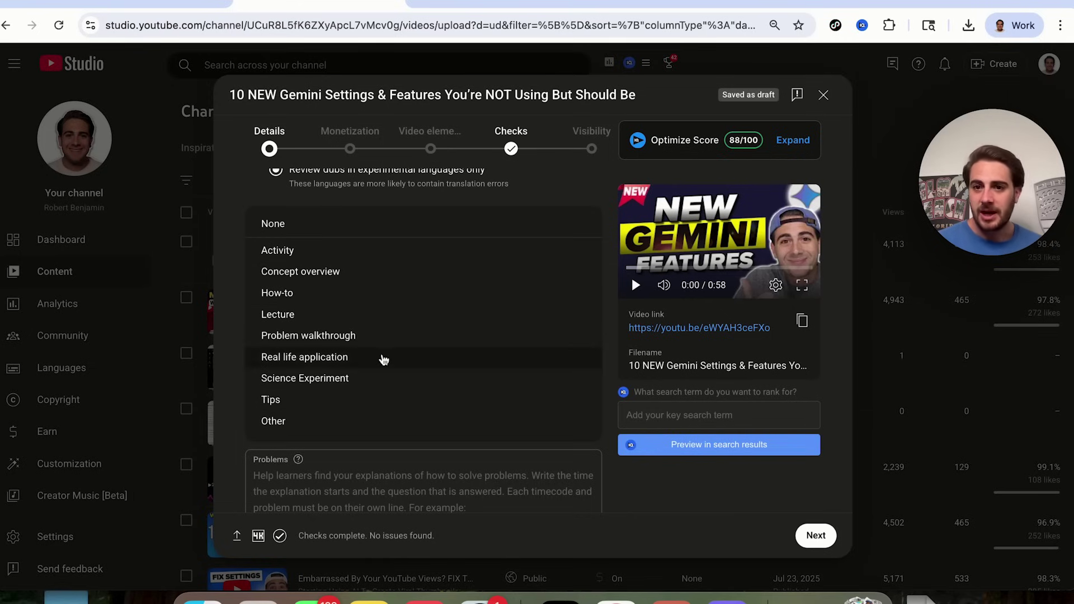
click(527, 468)
scroll(528, 467, down, 6)
scroll(528, 467, down, 1)
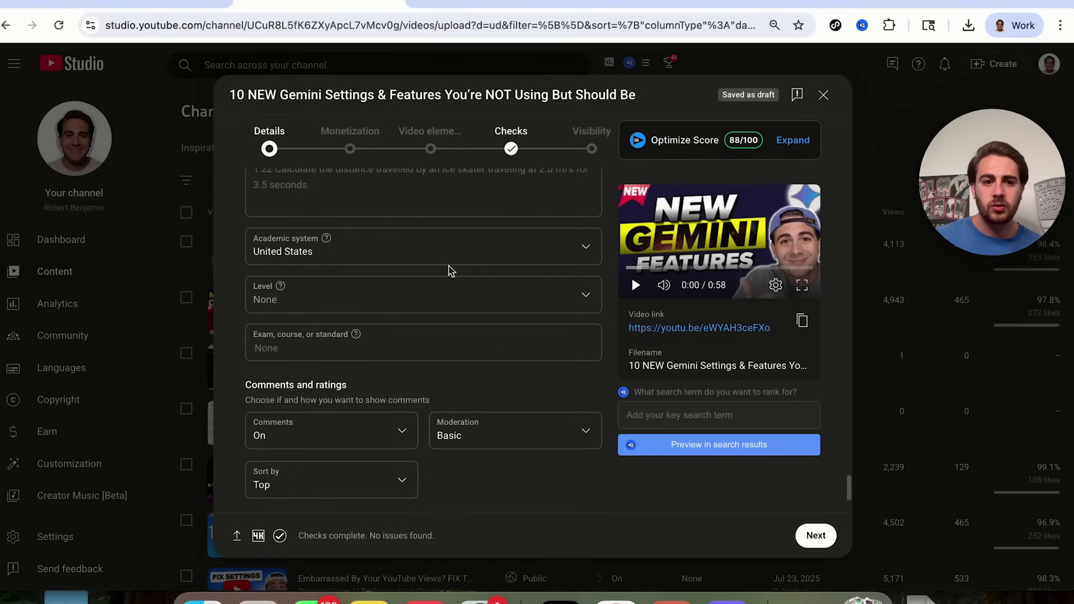
scroll(391, 419, down, 5)
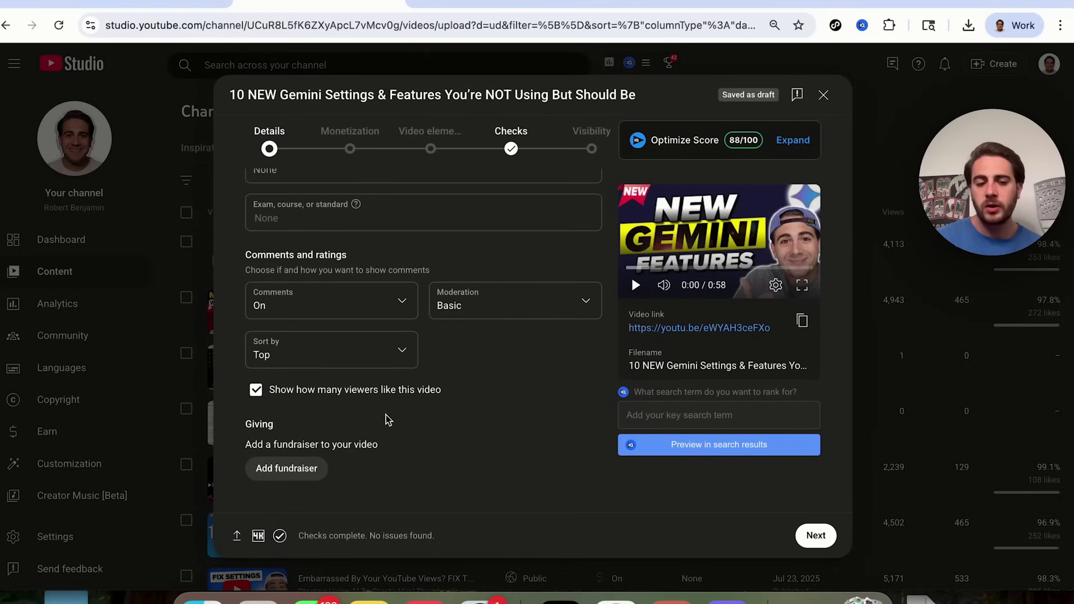
Turn monetization on for the video and continue to the ad suitability questionnaire
click(812, 537)
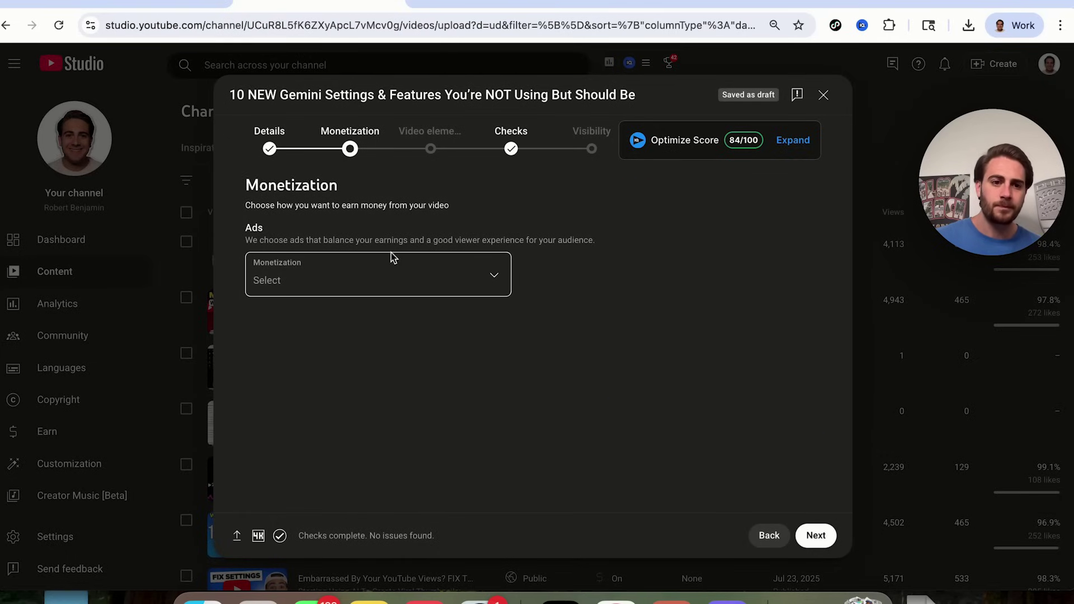
click(293, 281)
click(479, 339)
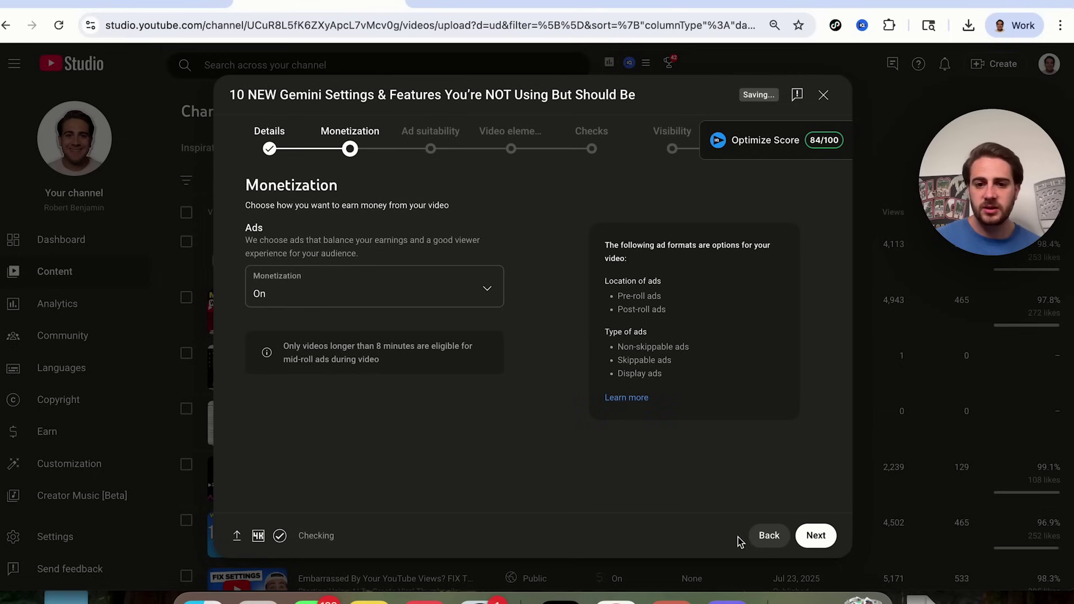
click(818, 527)
scroll(517, 273, down, 1)
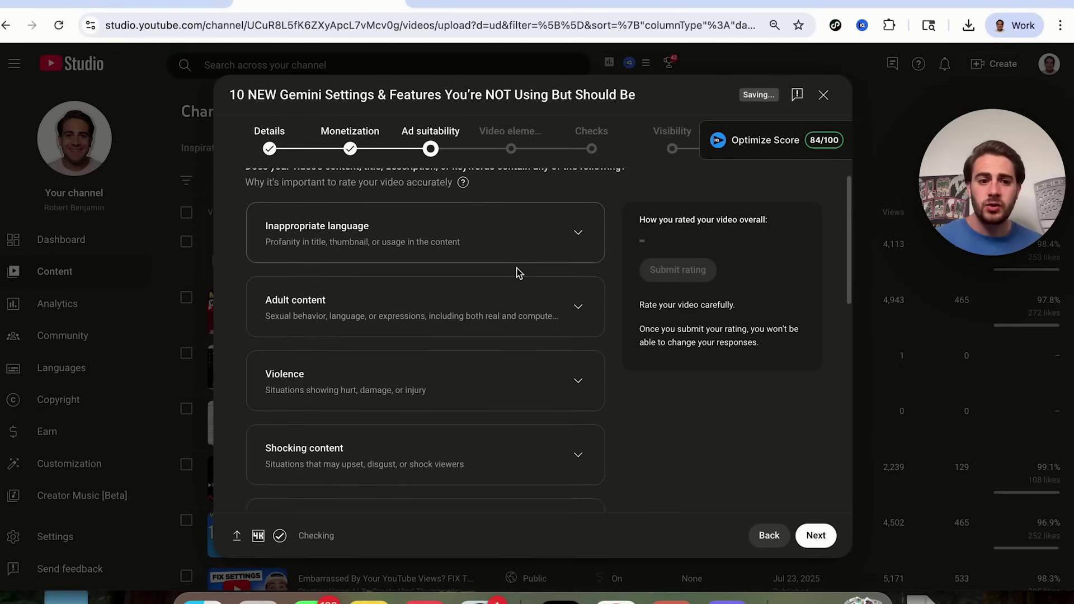
Declare that none of the listed sensitive content applies, submit the ad suitability rating and continue to the video elements
scroll(517, 272, down, 10)
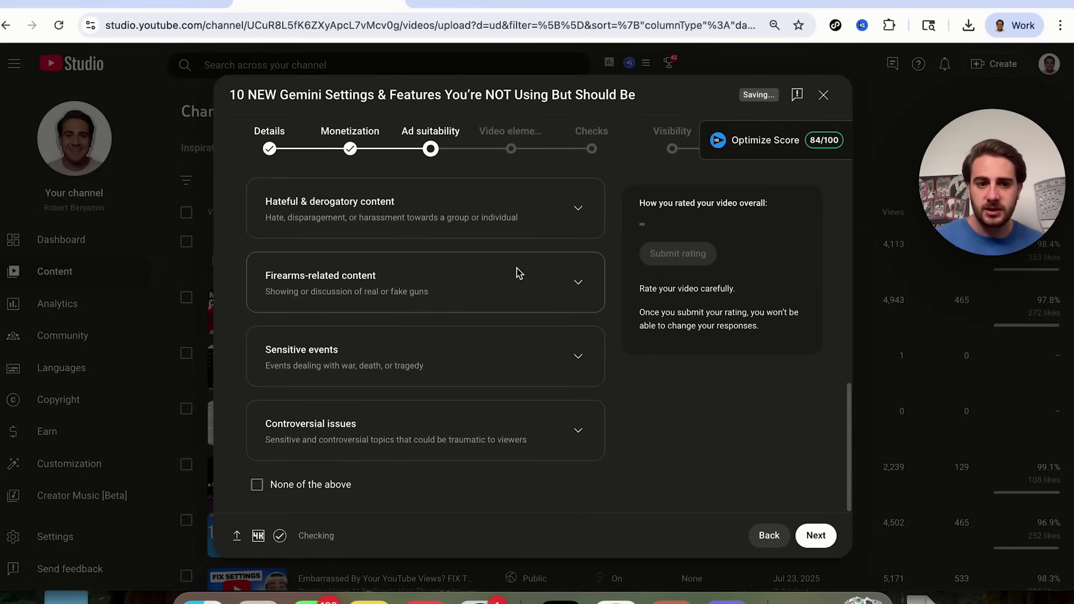
click(331, 485)
click(678, 227)
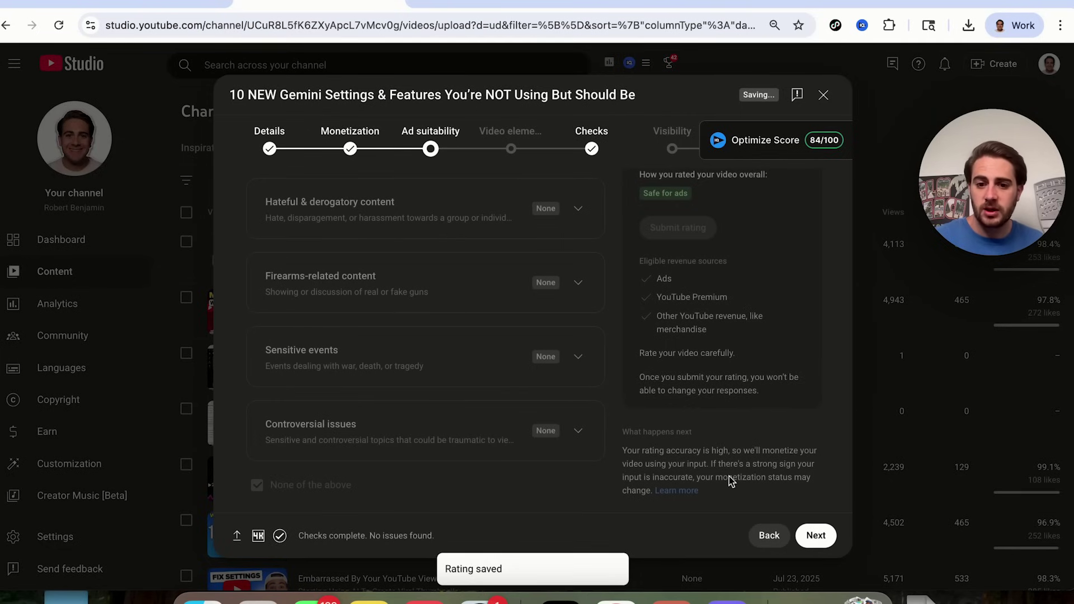
click(816, 535)
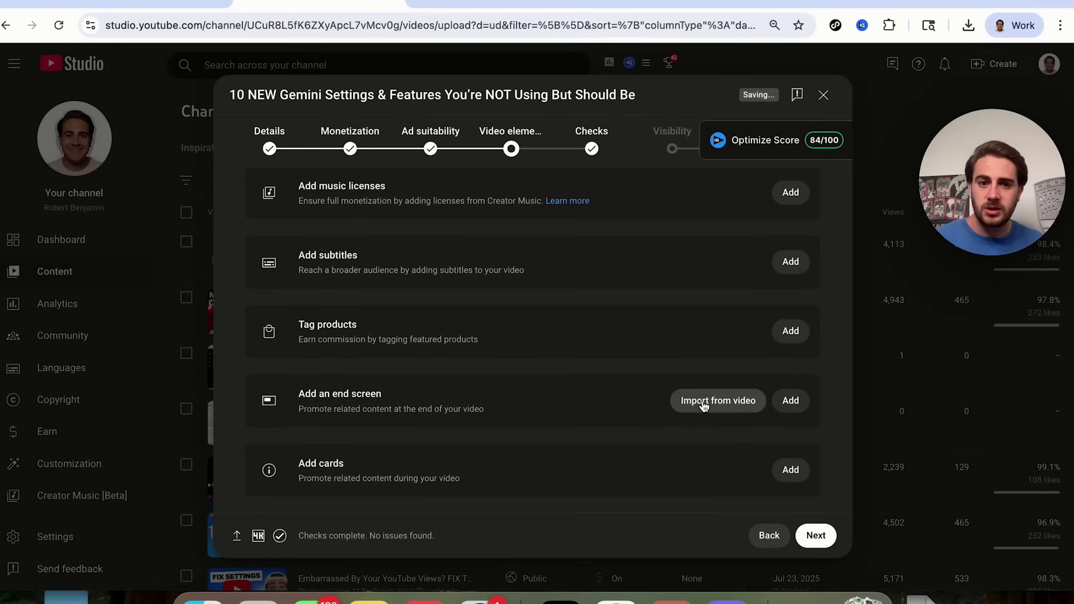
Add an end screen with a video element starting at 50:00, then enlarge it and place it lower in the frame's left half
click(788, 400)
click(294, 137)
click(265, 139)
drag(329, 463, 652, 463)
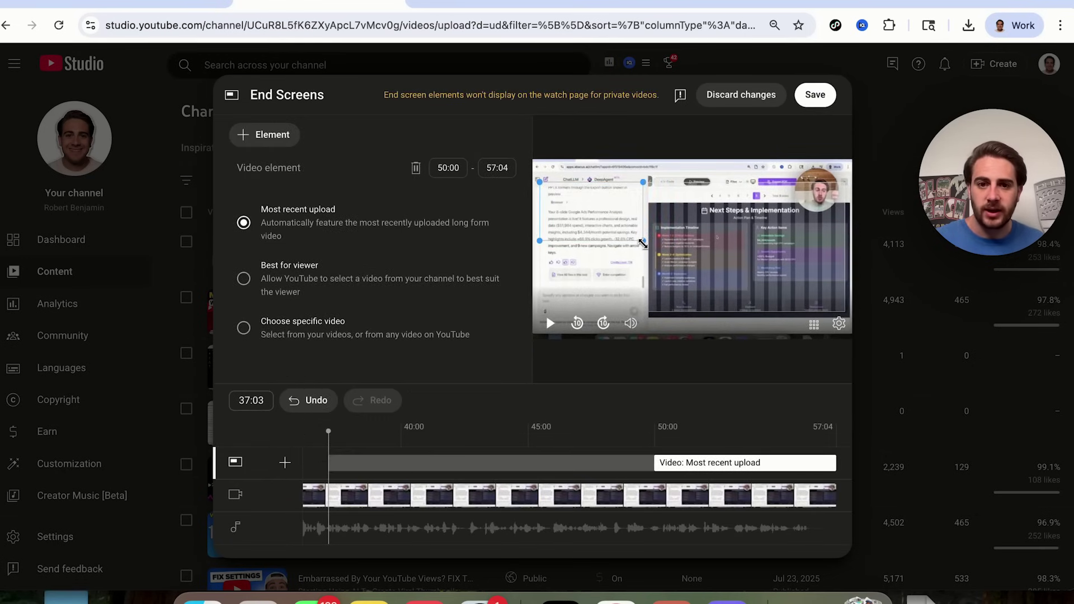
drag(643, 241, 684, 263)
drag(604, 205, 603, 224)
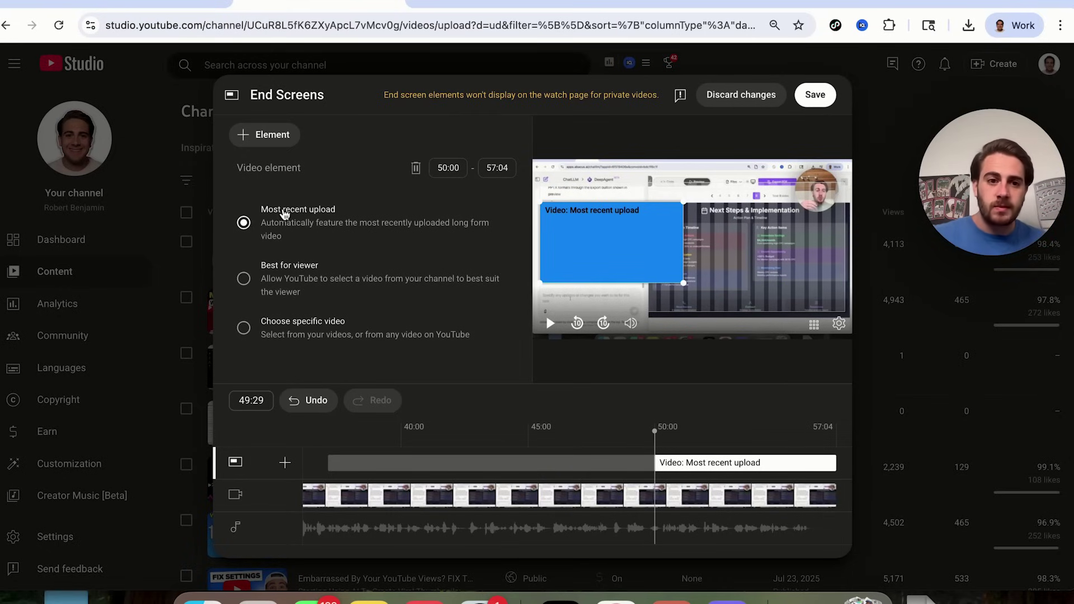
Set the end screen video element to Best for viewer, check the specific video choices without picking one, and save the end screen
click(244, 278)
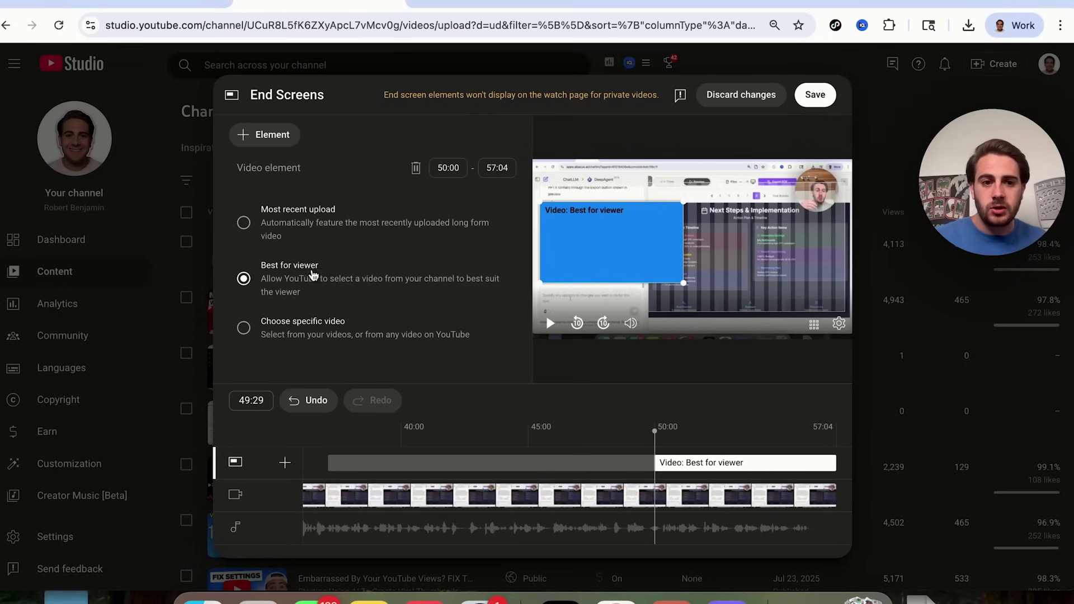
click(243, 328)
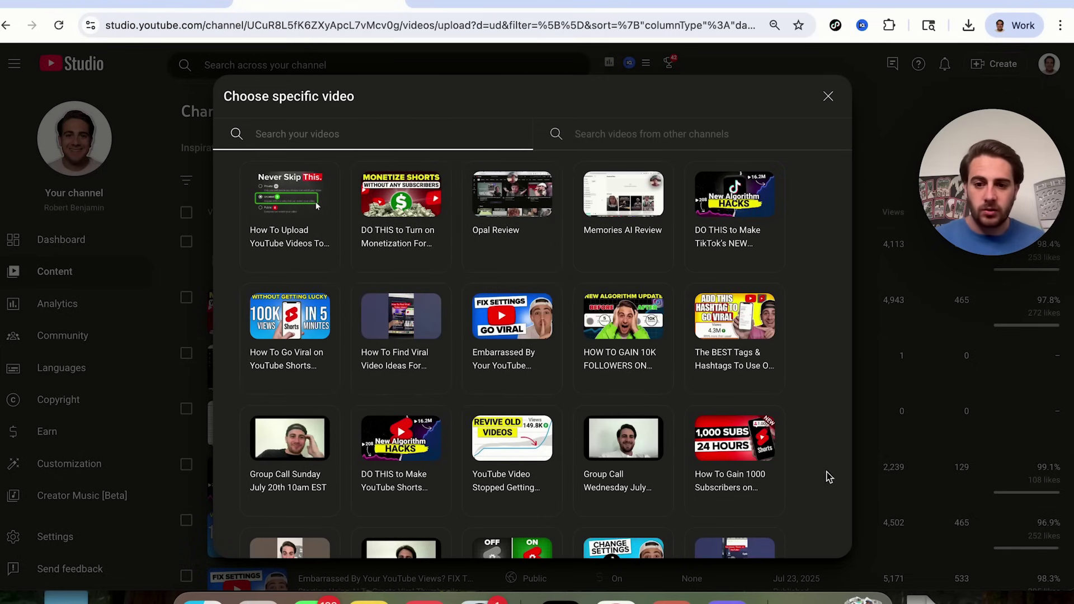
click(827, 96)
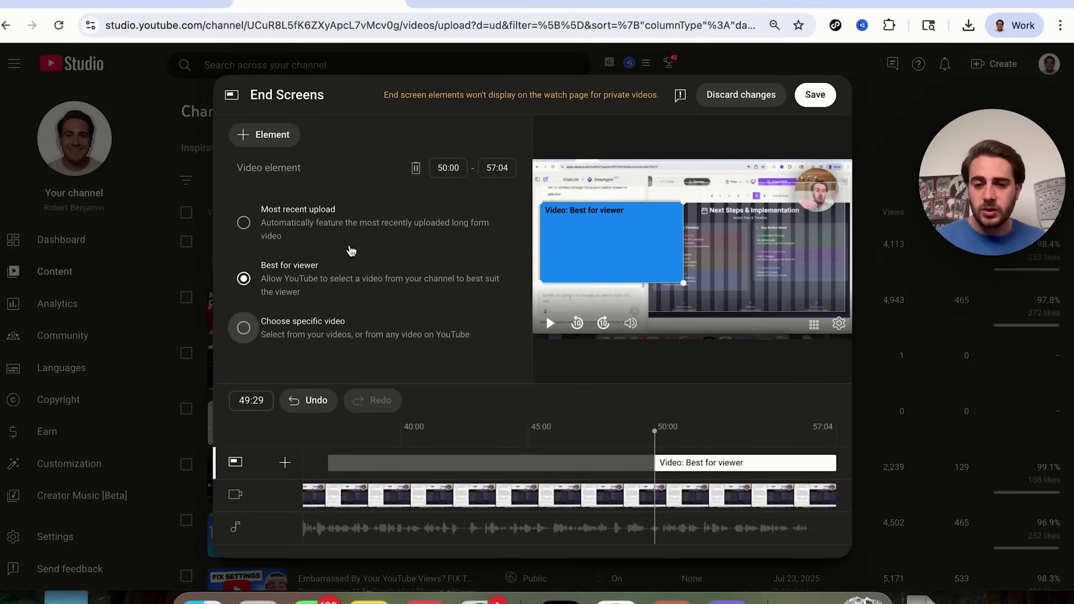
click(815, 94)
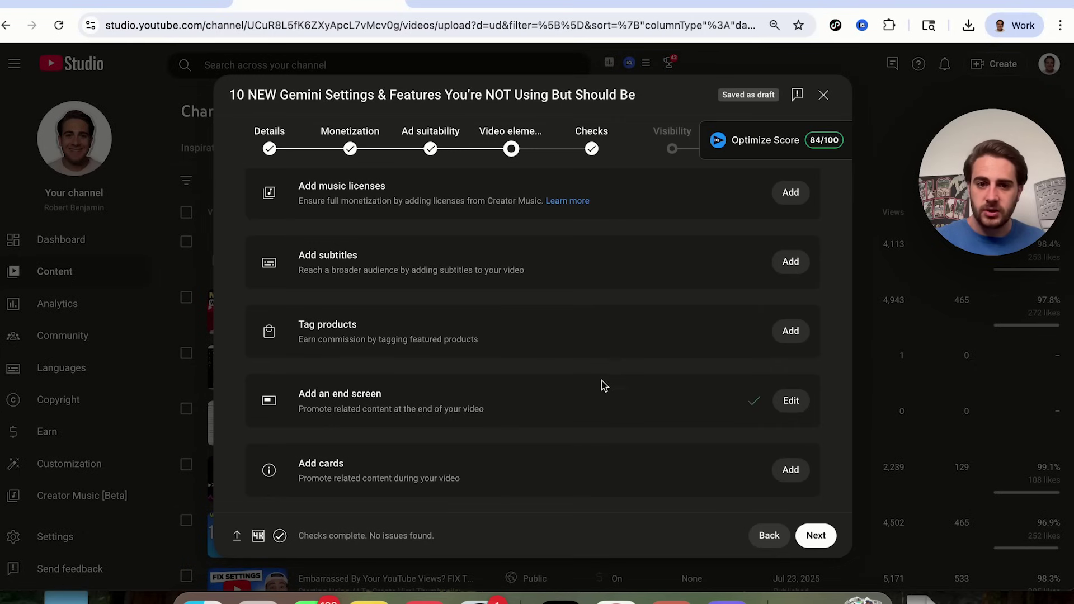
Continue through the checks to the visibility settings and review the save, publish and schedule options
click(815, 536)
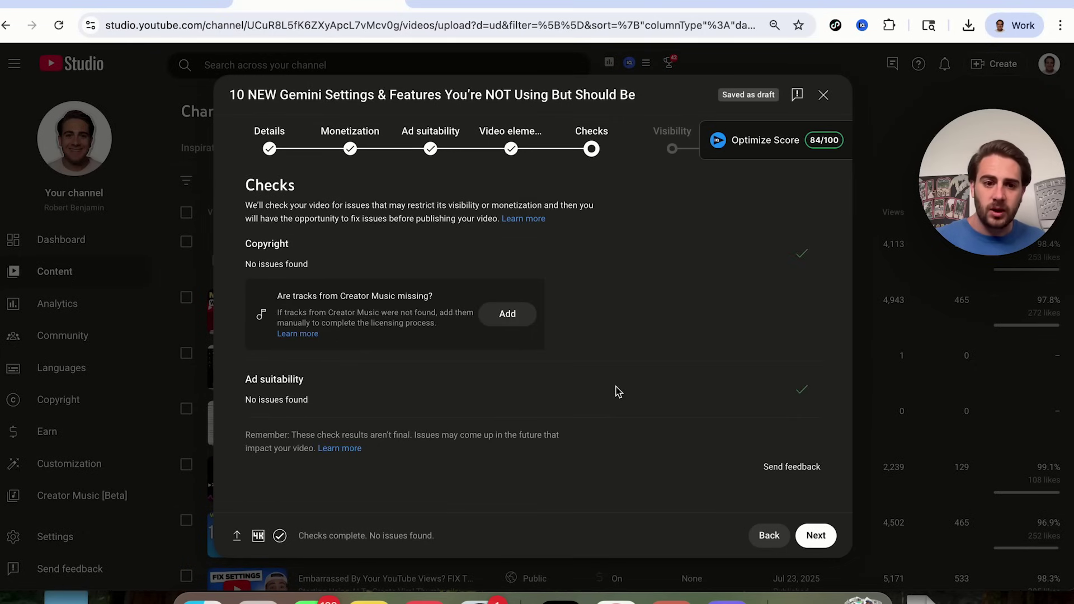
click(832, 542)
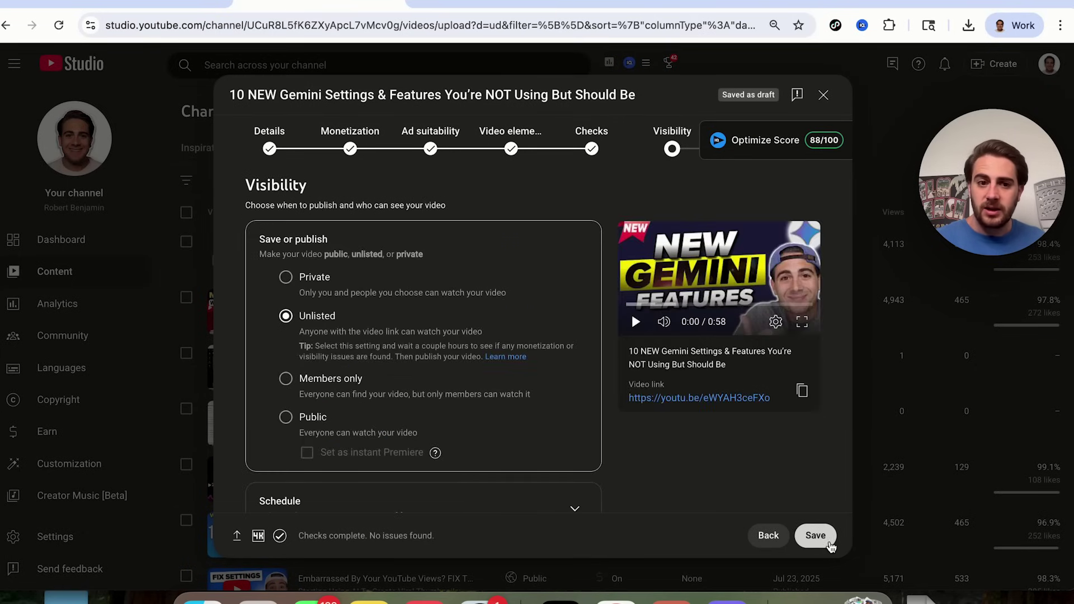
scroll(491, 314, down, 3)
scroll(491, 315, up, 3)
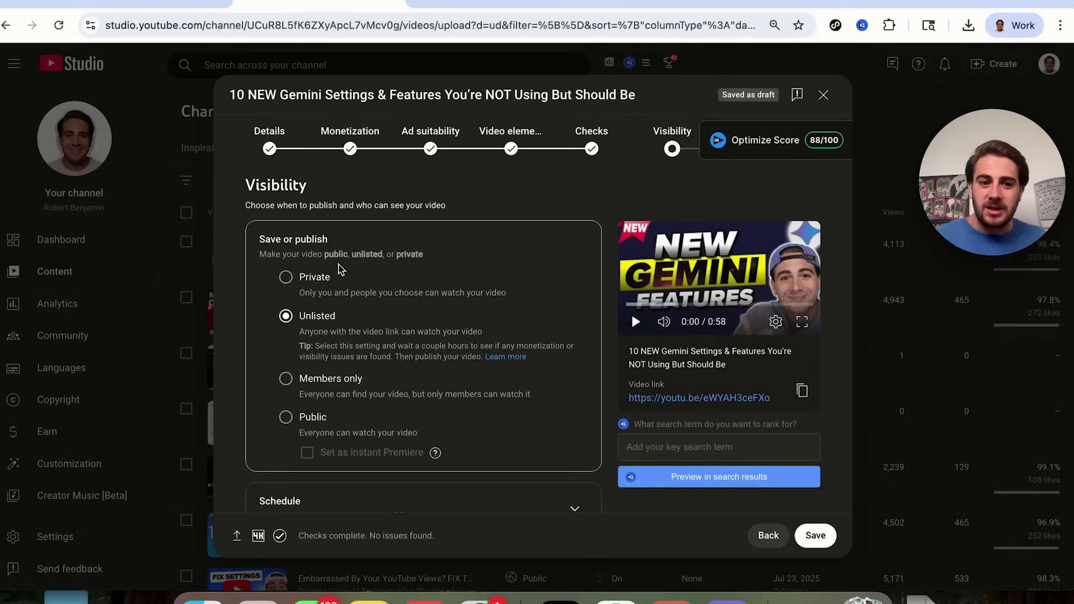
scroll(355, 472, down, 3)
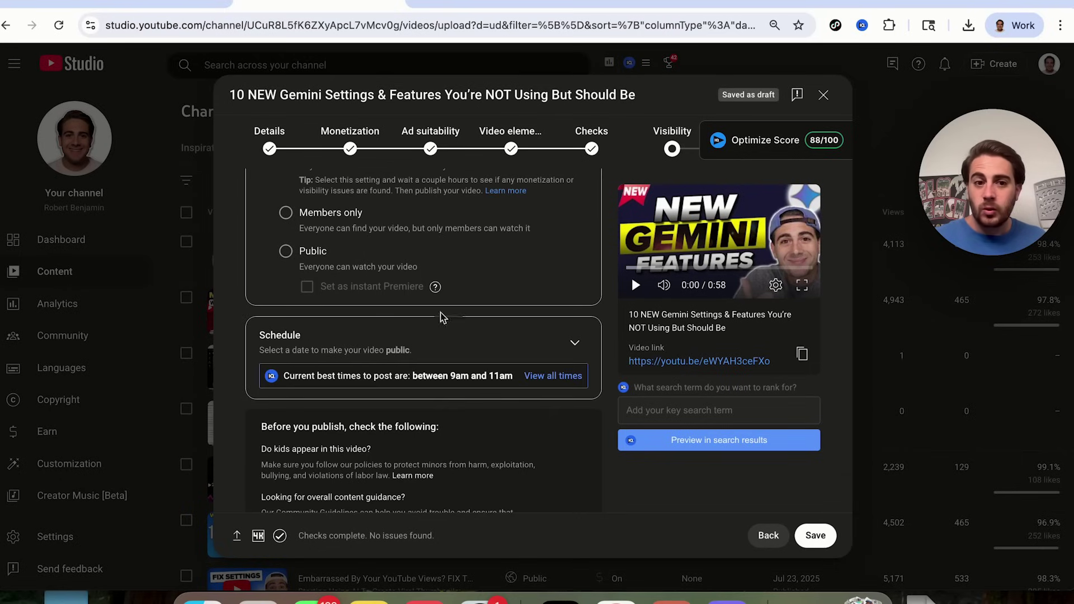
scroll(369, 335, up, 3)
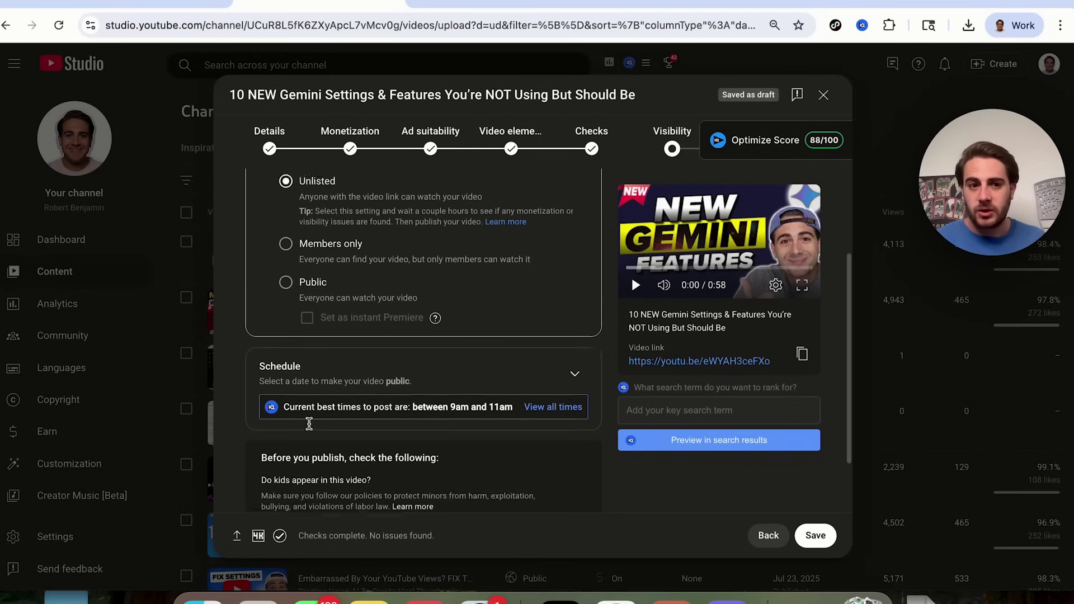